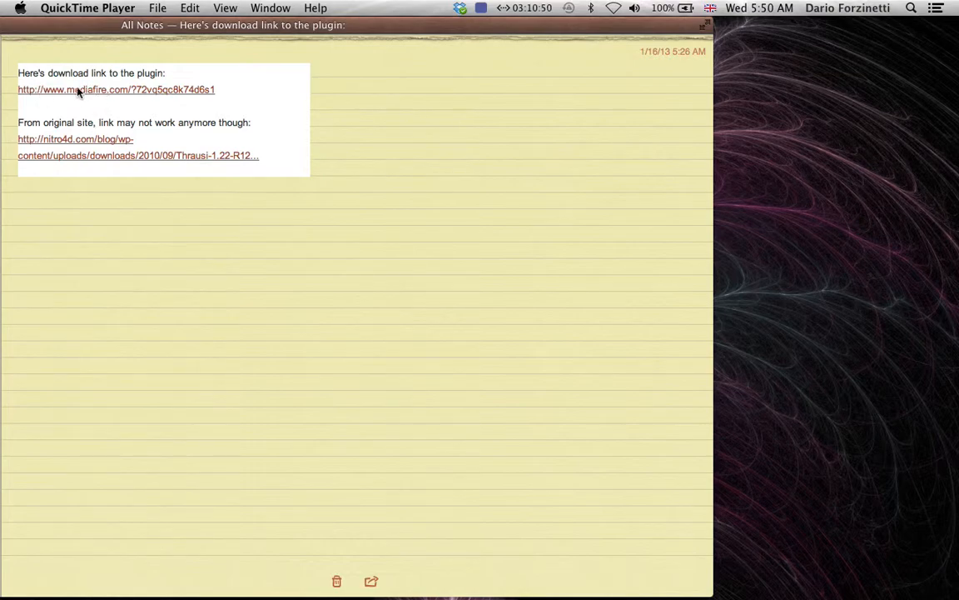
# Step: Switch to Cinema 4D and add a plane with a width of 4000 cm and a height of 4000 cm
pyautogui.hotkey('ctrl', 'Right')
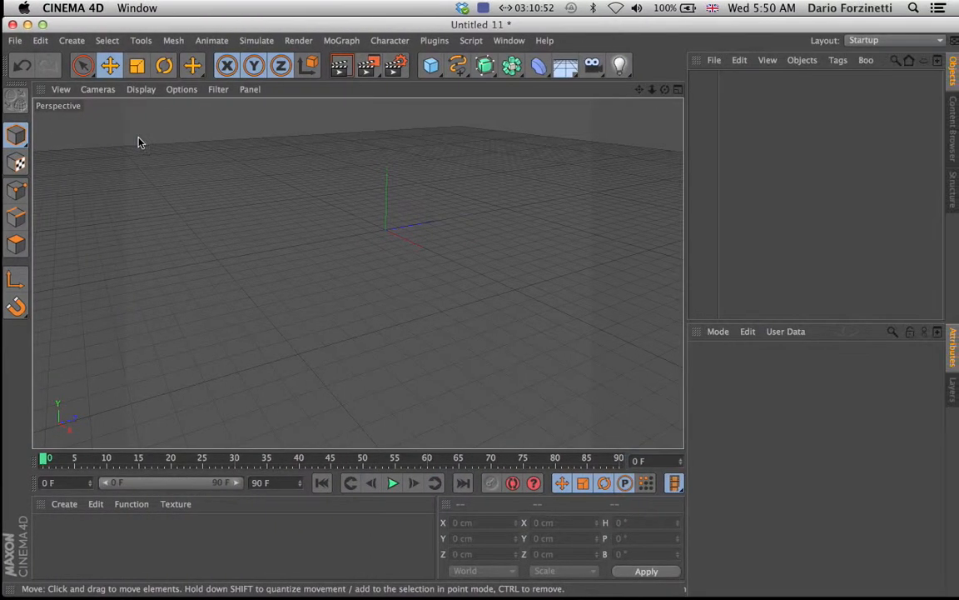
pyautogui.moveTo(428, 65); pyautogui.dragTo(550, 121)
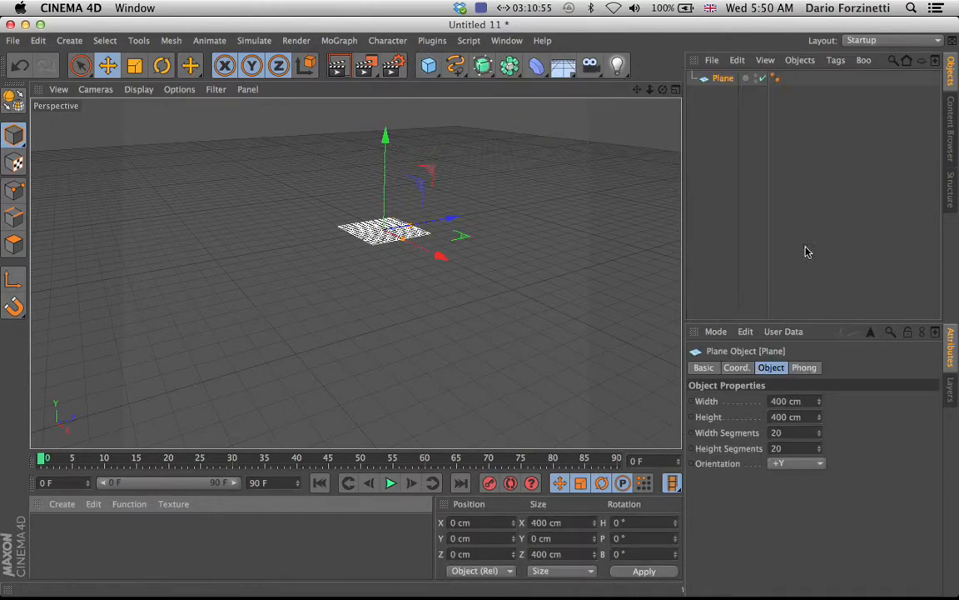
pyautogui.write('00')
pyautogui.press('Return')
pyautogui.click(795, 417)
pyautogui.write('40')
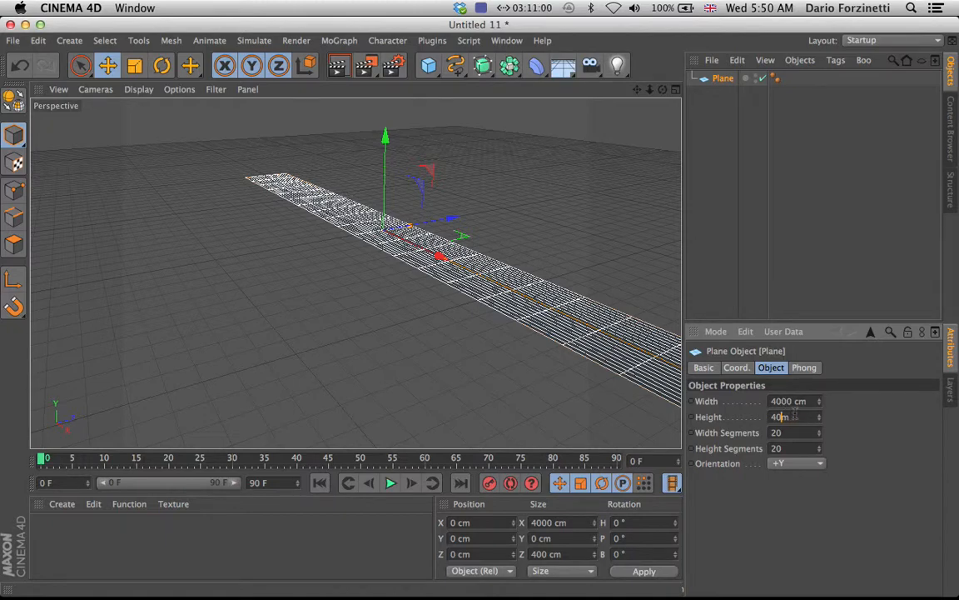
pyautogui.write('00')
pyautogui.press('Return')
# Step: Add a cube at the plane's centre and raise it to about 141 cm on the Y axis
pyautogui.click(473, 132)
pyautogui.moveTo(429, 65); pyautogui.dragTo(550, 90)
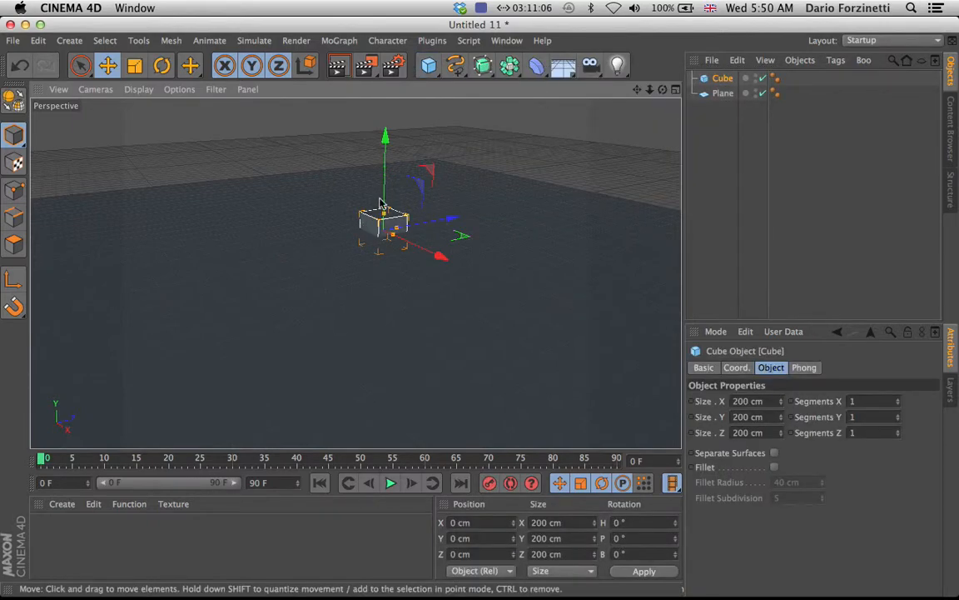
pyautogui.moveTo(384, 190); pyautogui.dragTo(385, 166)
# Step: Create a Nukei shader material and open its settings for editing
pyautogui.click(62, 504)
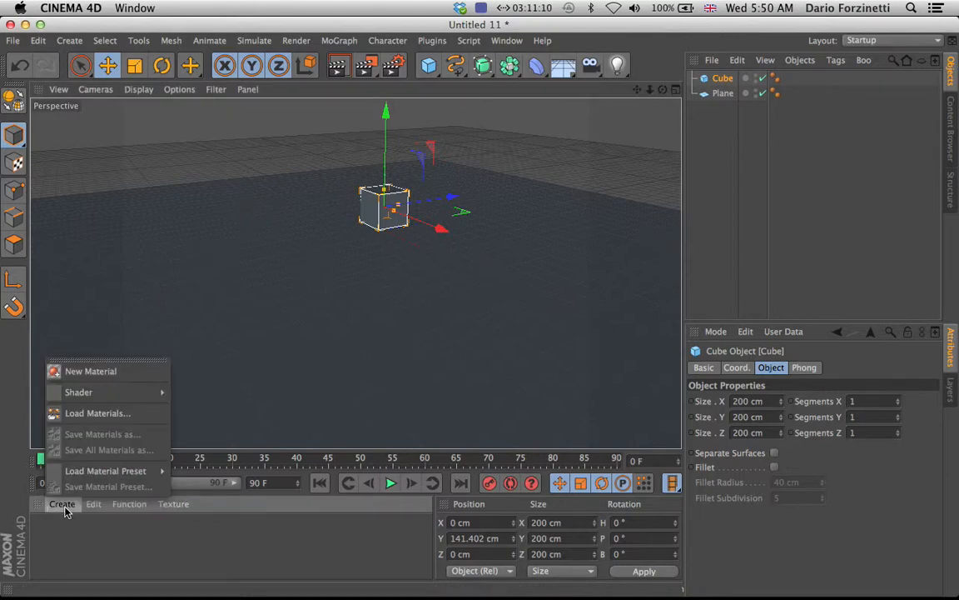
pyautogui.moveTo(125, 392)
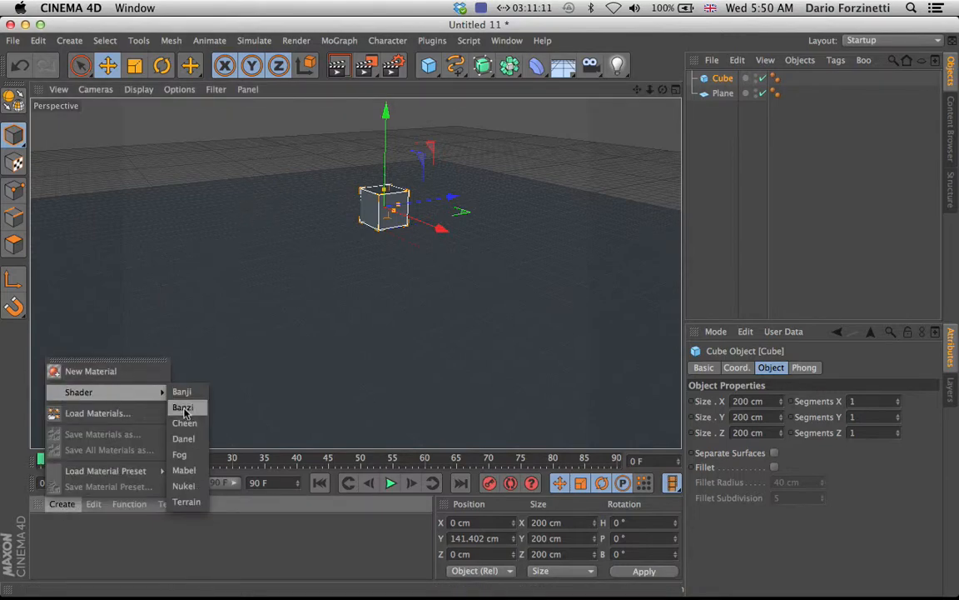
pyautogui.click(183, 486)
pyautogui.doubleClick(46, 537)
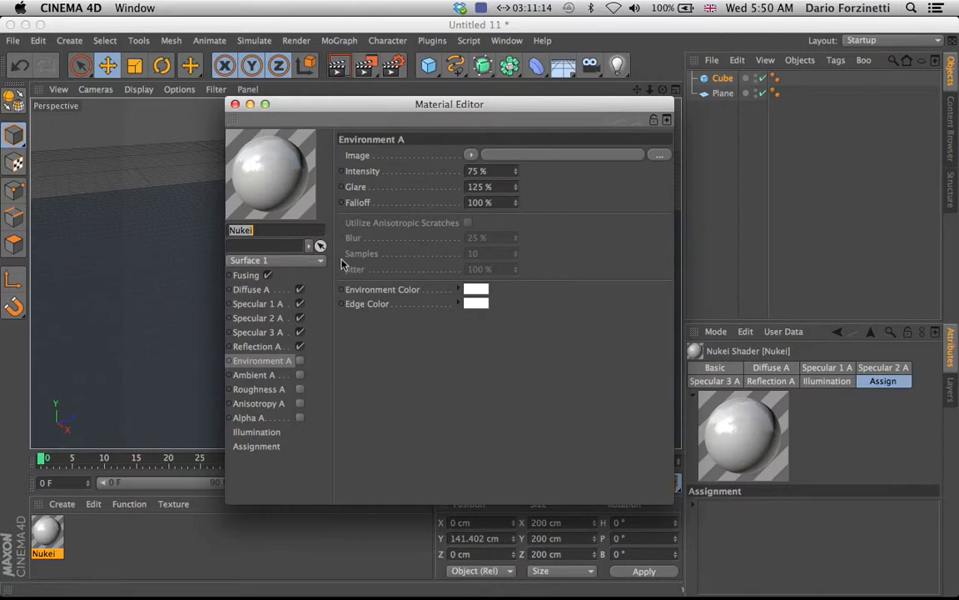
# Step: Set the Nukei material's Diffuse A colour to red and apply the material to the cube
pyautogui.click(243, 276)
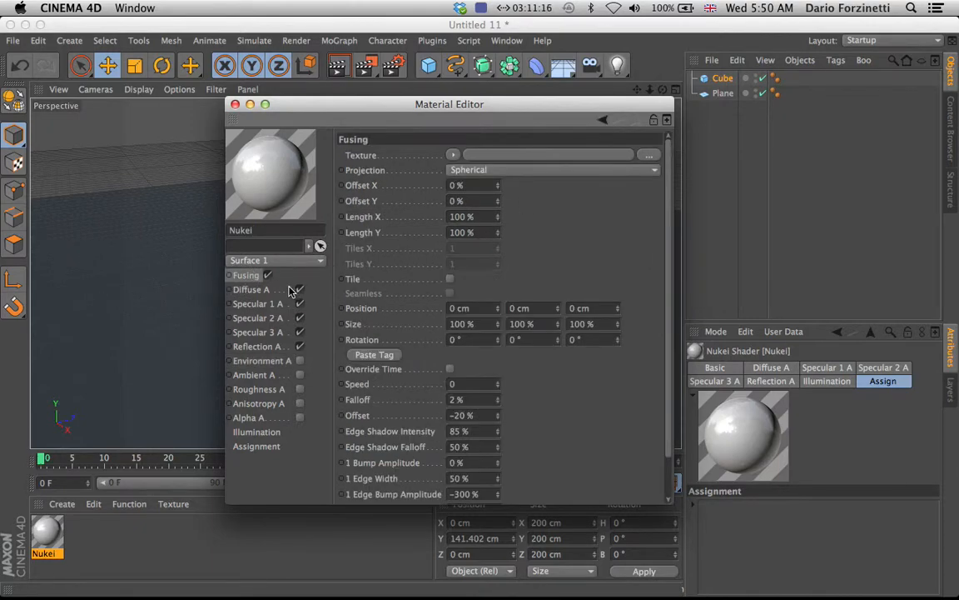
pyautogui.click(251, 290)
pyautogui.click(415, 155)
pyautogui.moveTo(393, 115); pyautogui.dragTo(483, 70)
pyautogui.click(444, 240)
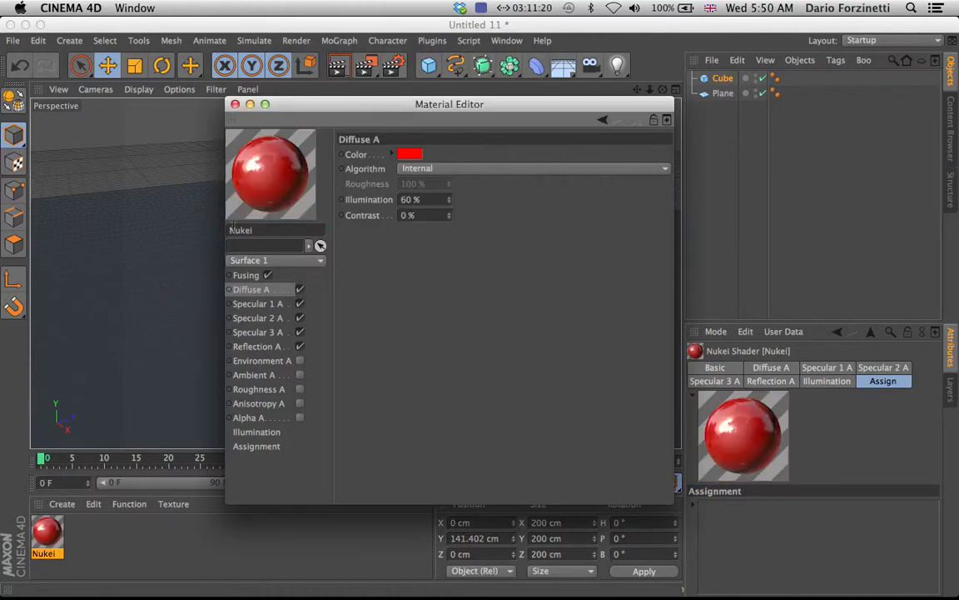
pyautogui.click(235, 104)
pyautogui.moveTo(46, 531); pyautogui.dragTo(383, 204)
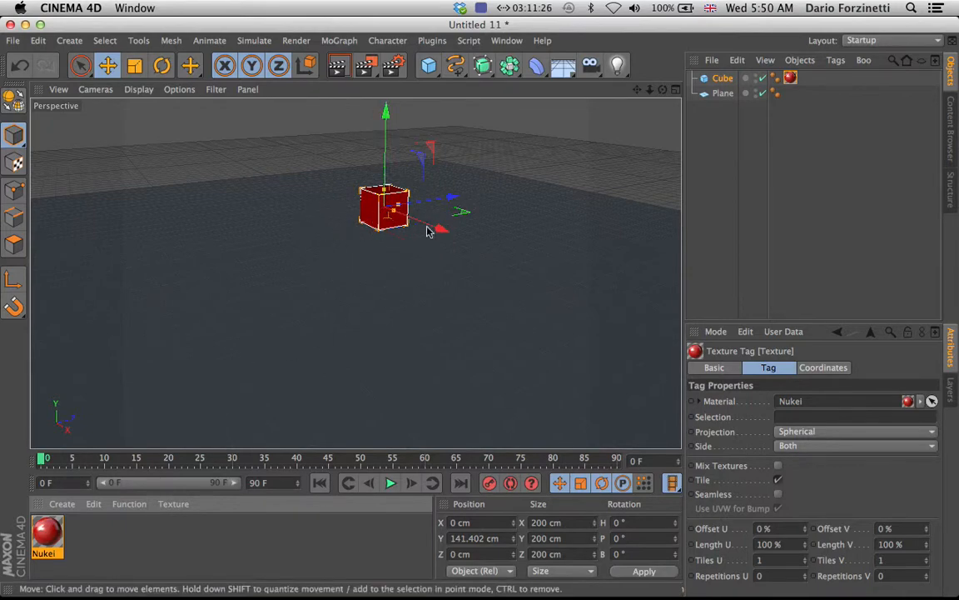
# Step: Add a light and move it to about X 464, Y 405, Z -641 cm, above the plane
pyautogui.click(617, 65)
pyautogui.moveTo(388, 175); pyautogui.dragTo(386, 108)
pyautogui.moveTo(414, 161); pyautogui.dragTo(351, 147)
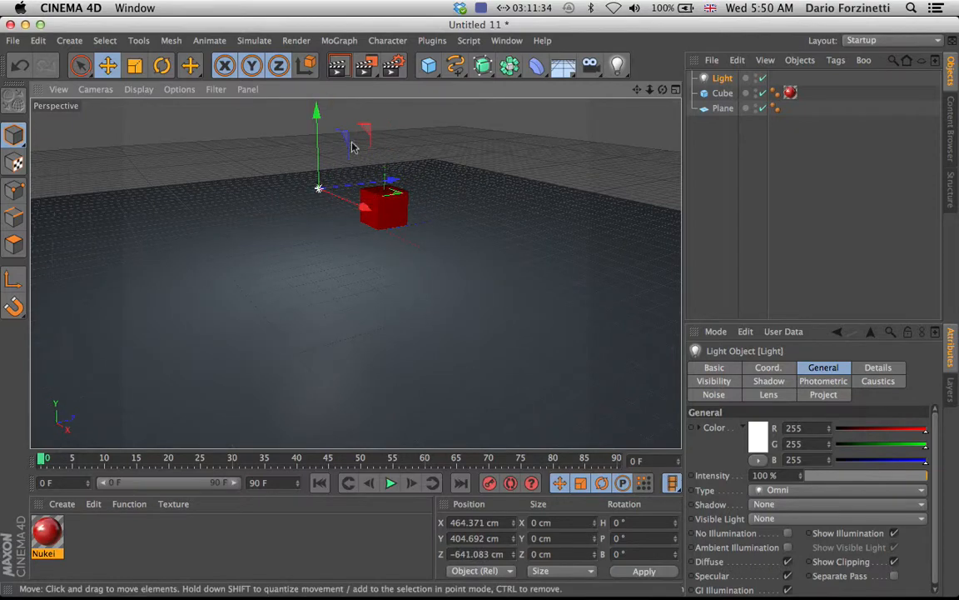
# Step: Select the cube and review the Thrausi plugin's fracture settings
pyautogui.click(722, 93)
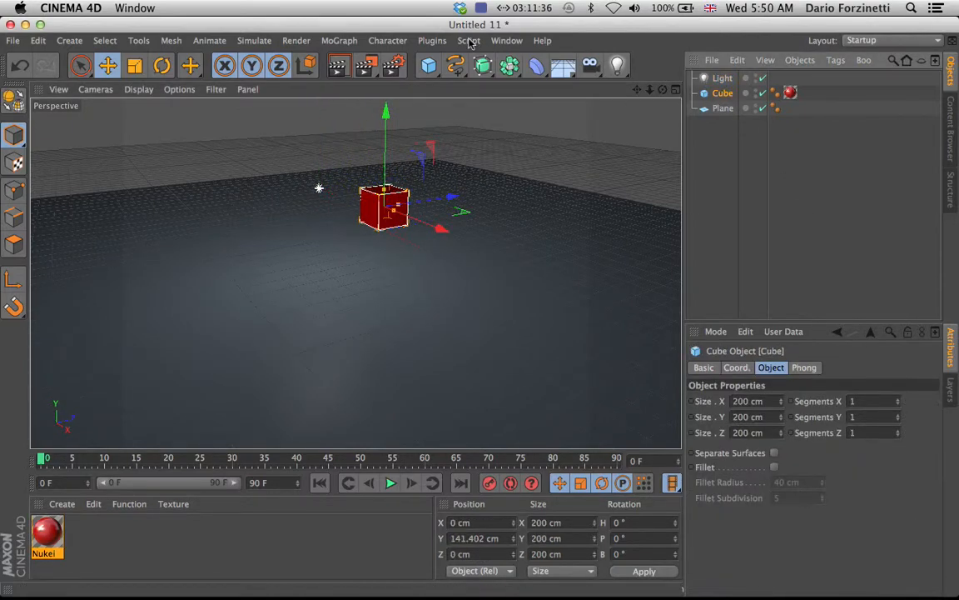
pyautogui.click(428, 40)
pyautogui.moveTo(438, 86)
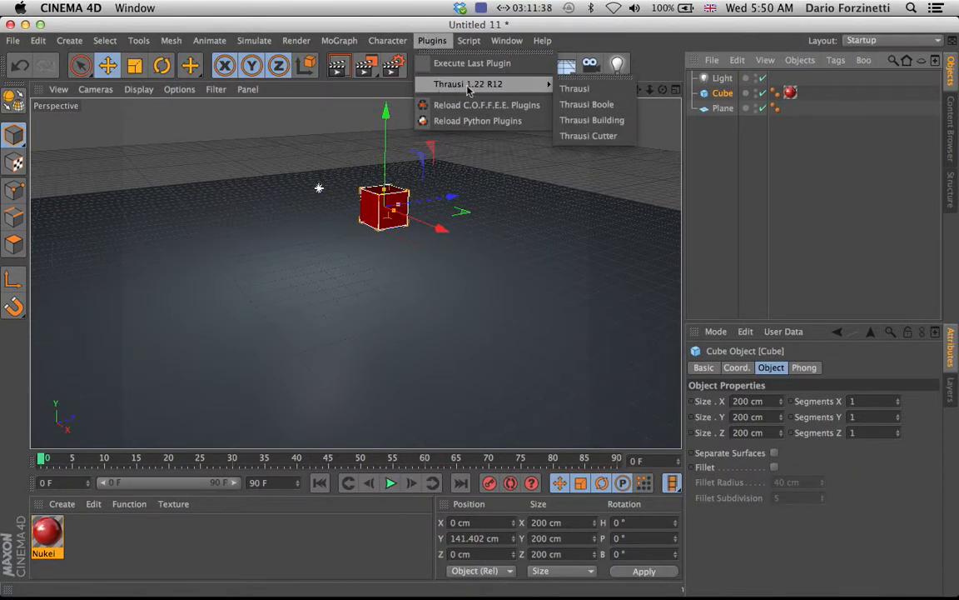
pyautogui.click(579, 90)
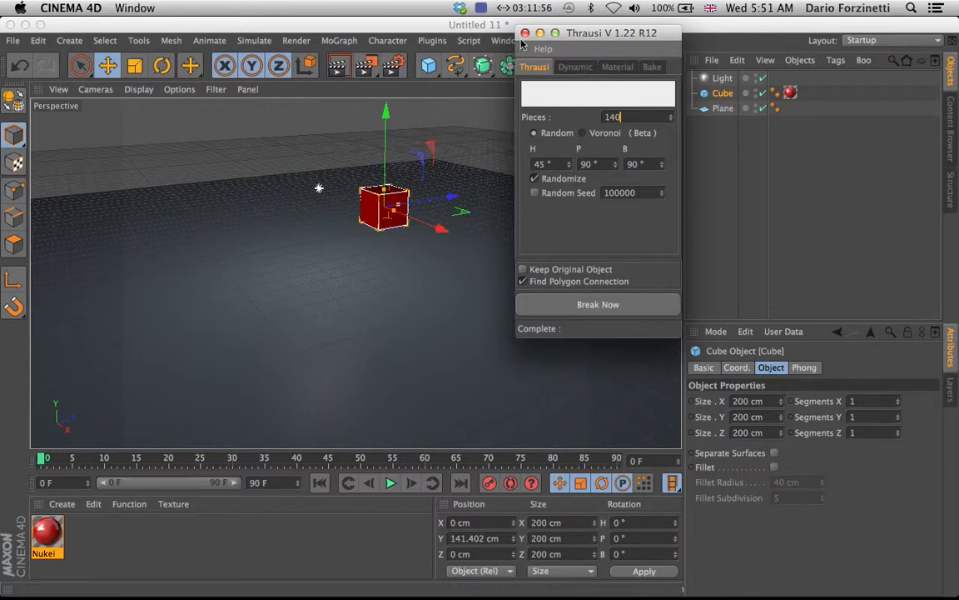
pyautogui.click(473, 29)
# Step: Break the cube into 140 randomly cut pieces with the Thrausi plugin, then close the plugin
pyautogui.click(432, 41)
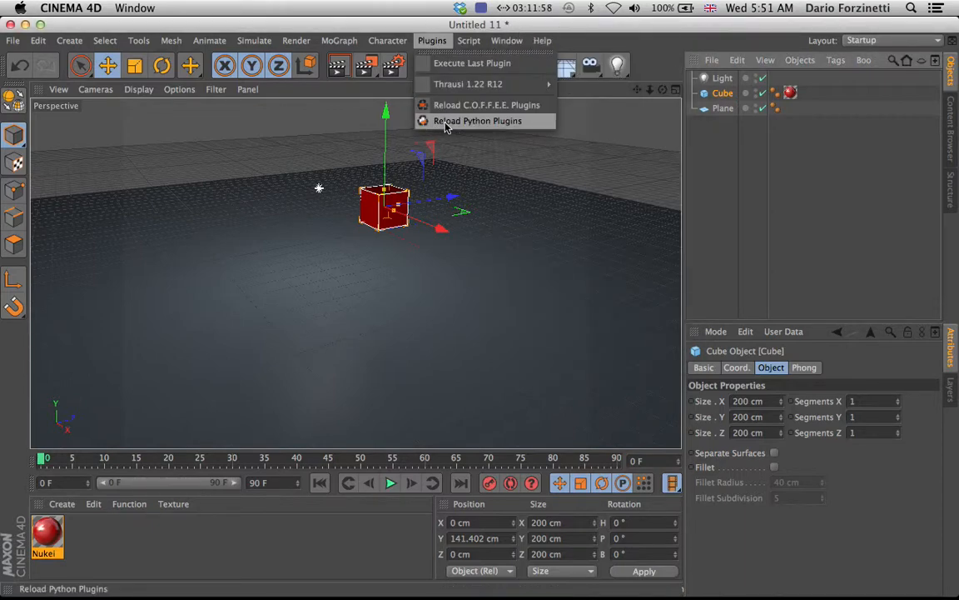
pyautogui.moveTo(533, 84)
pyautogui.click(578, 88)
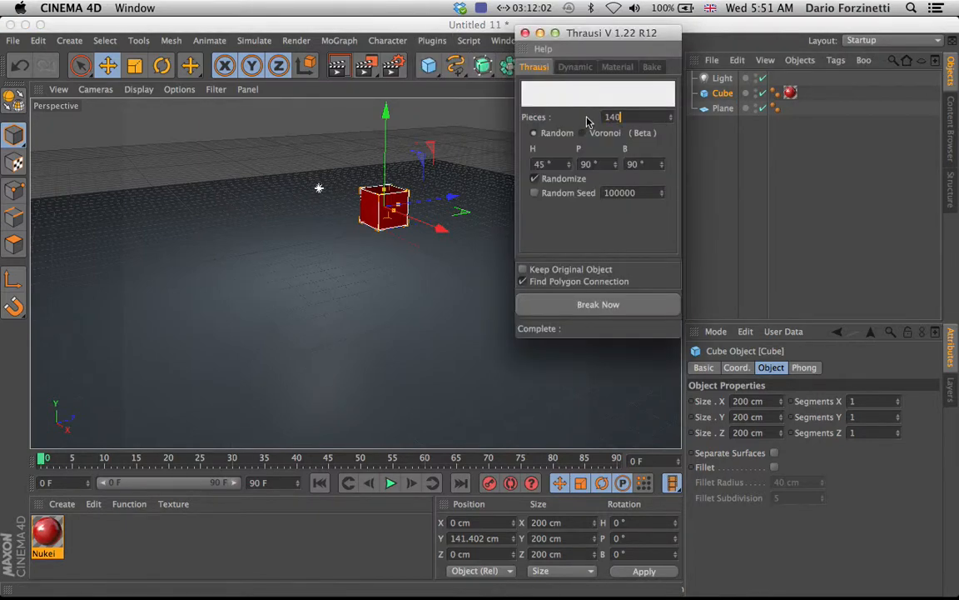
pyautogui.click(589, 307)
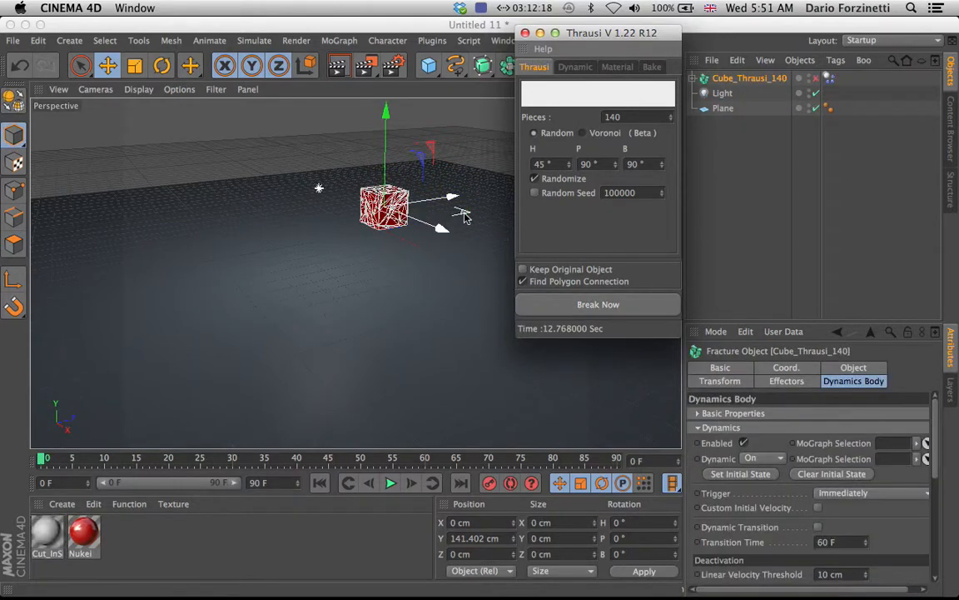
pyautogui.click(524, 34)
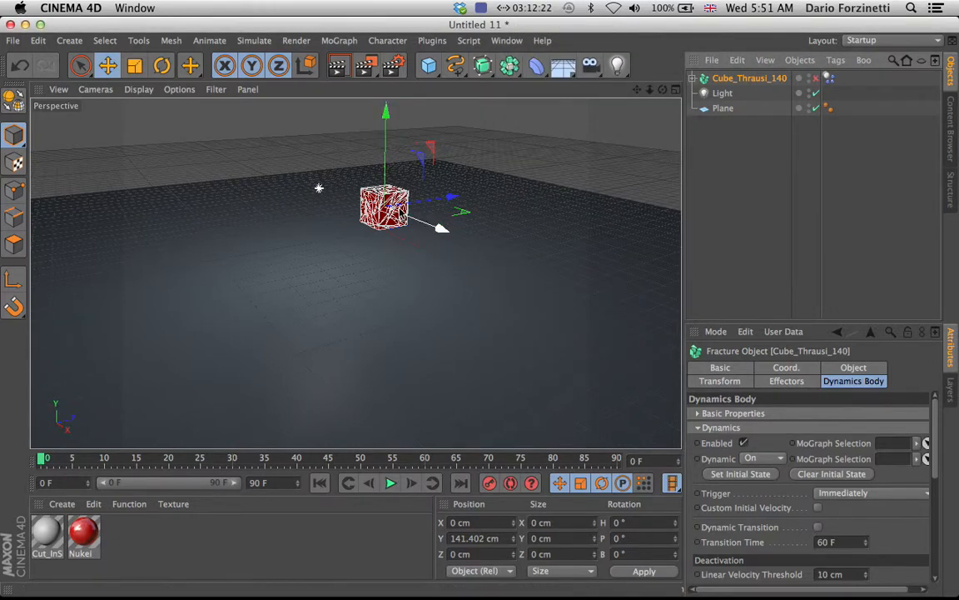
# Step: Enable the Cube_Thrausi_140 fracture object and raise it to about 214 cm on the Y axis
pyautogui.scroll(2, 398, 201)
pyautogui.scroll(5, 214, 187)
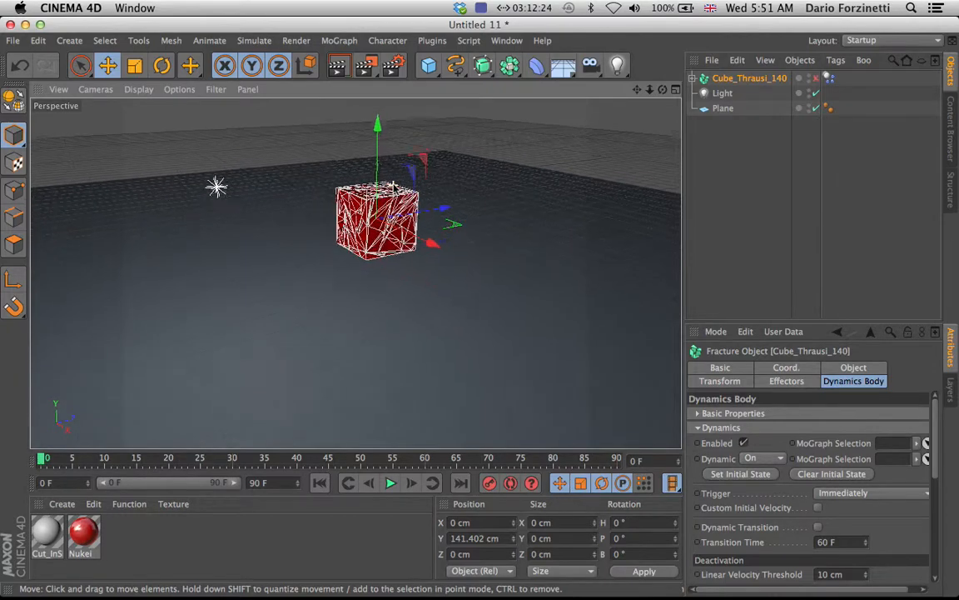
pyautogui.click(815, 79)
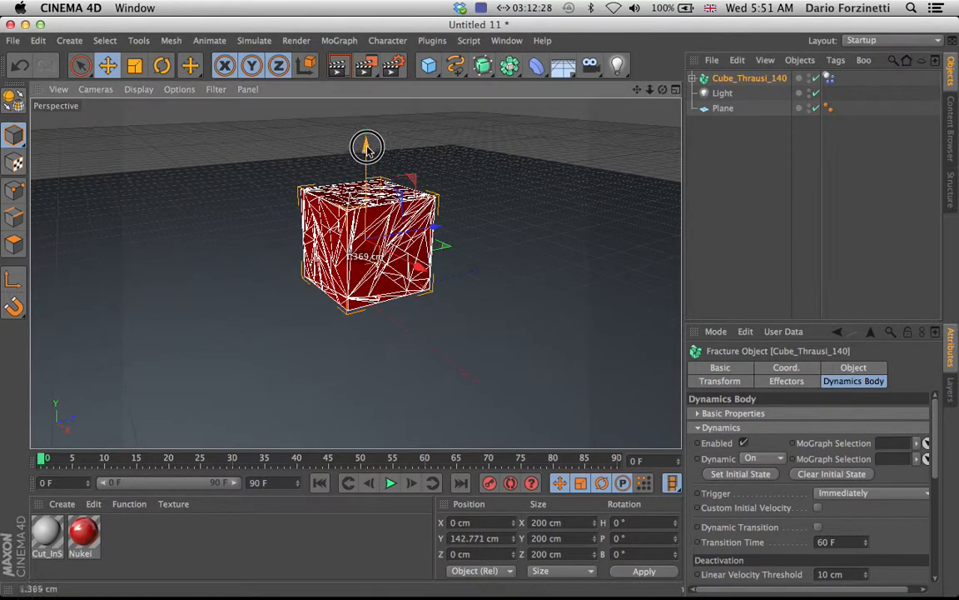
pyautogui.moveTo(366, 145); pyautogui.dragTo(367, 115)
# Step: Play the fractured cube's fall and return the timeline to frame 0
pyautogui.click(389, 484)
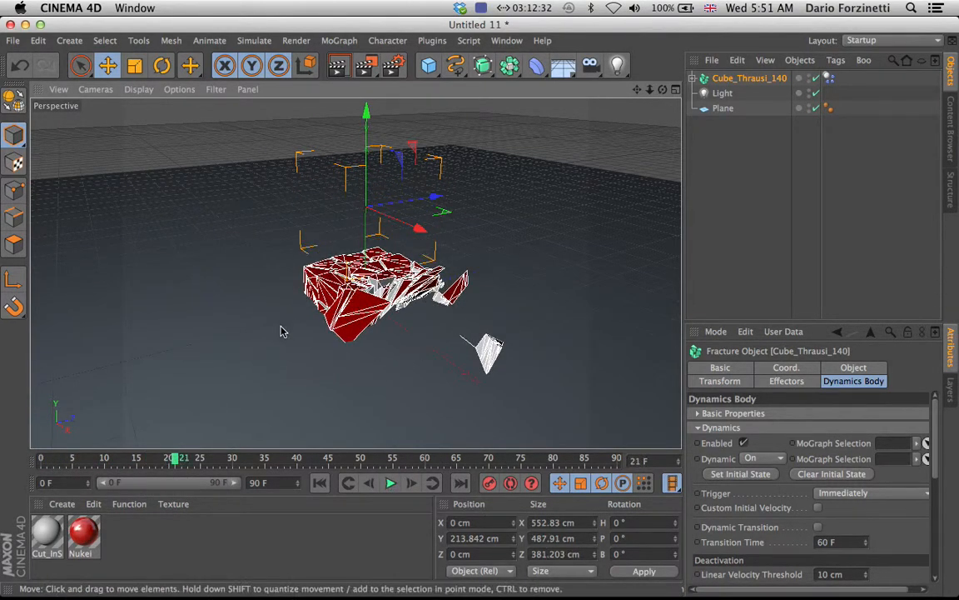
pyautogui.moveTo(144, 460); pyautogui.dragTo(42, 459)
# Step: Add a Collider Body simulation tag to the Plane
pyautogui.click(525, 381)
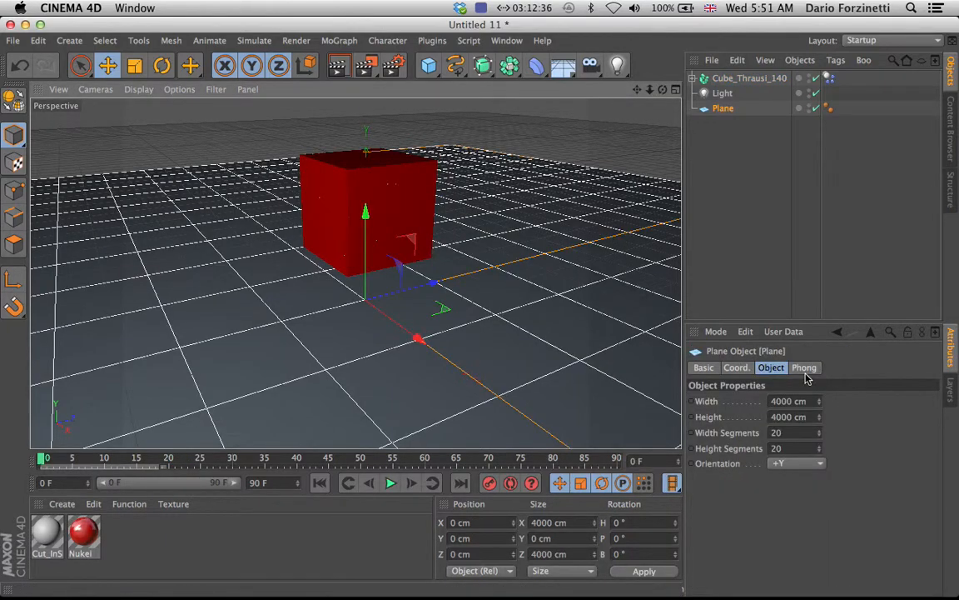
pyautogui.rightClick(727, 111)
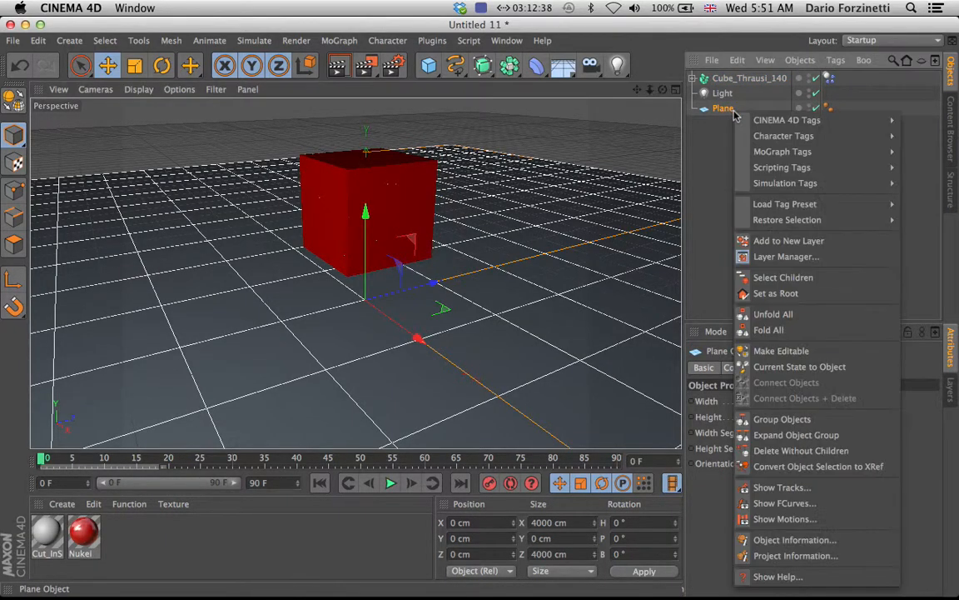
pyautogui.moveTo(799, 174)
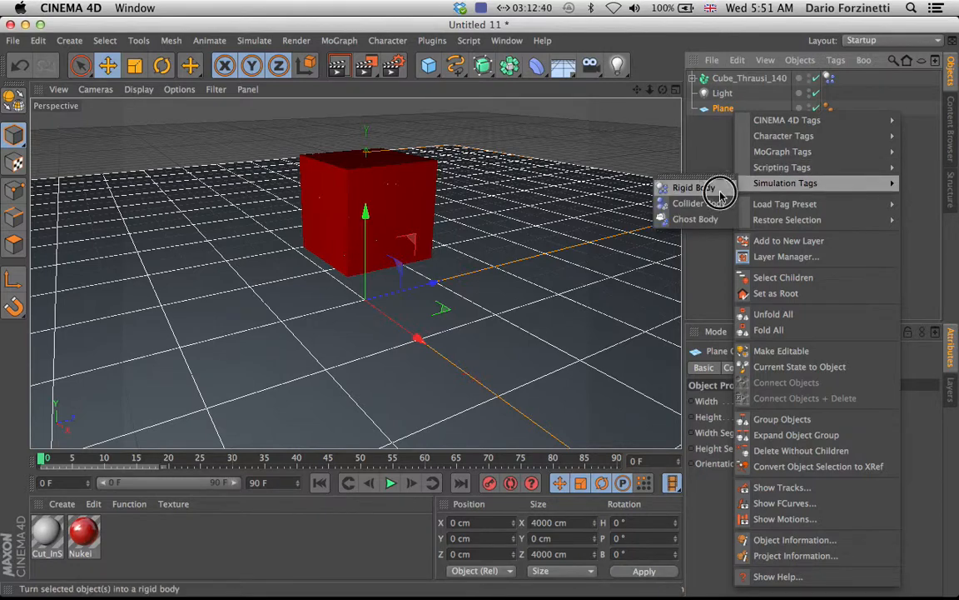
pyautogui.click(703, 185)
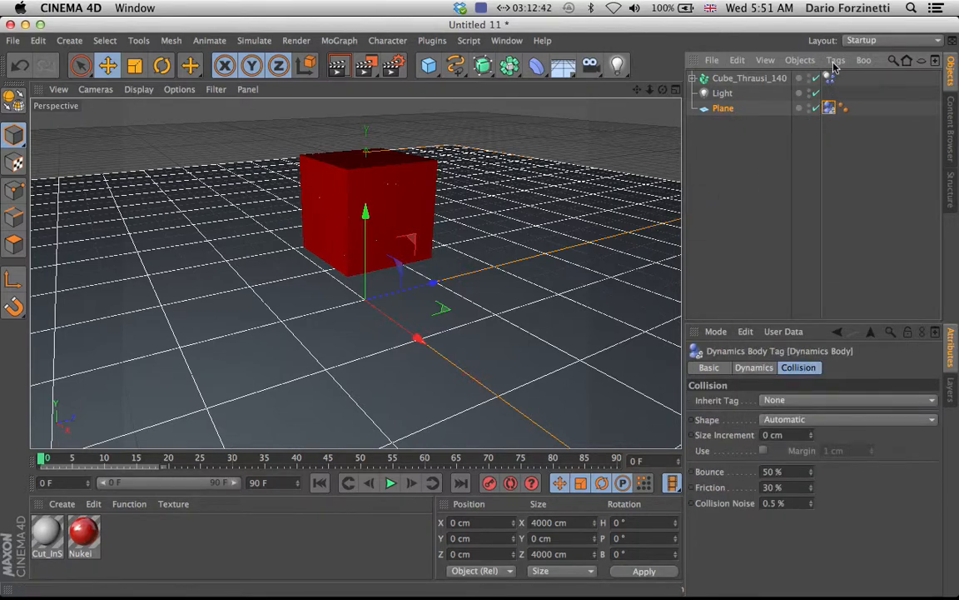
pyautogui.click(764, 114)
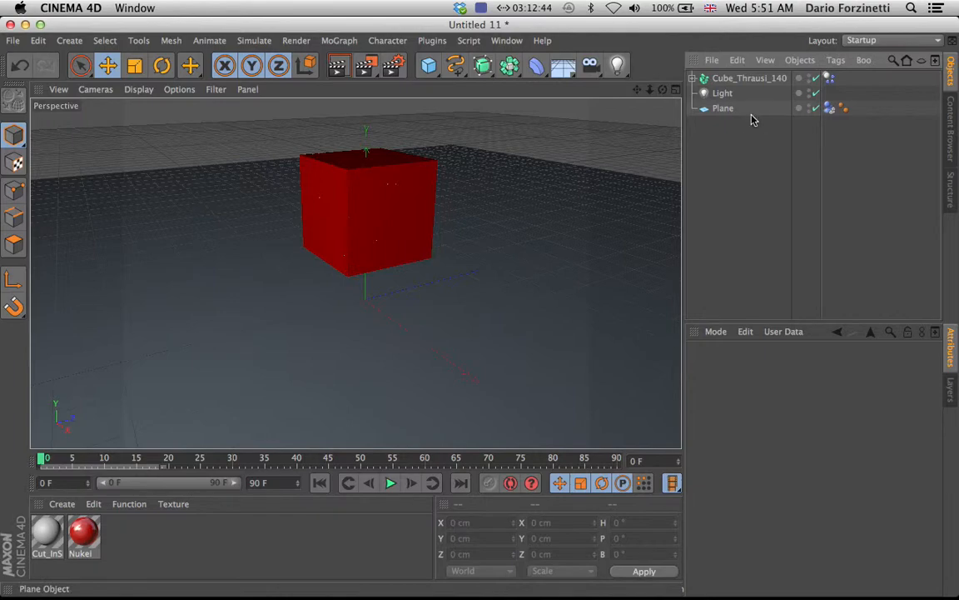
pyautogui.rightClick(753, 118)
pyautogui.moveTo(790, 160)
pyautogui.click(738, 140)
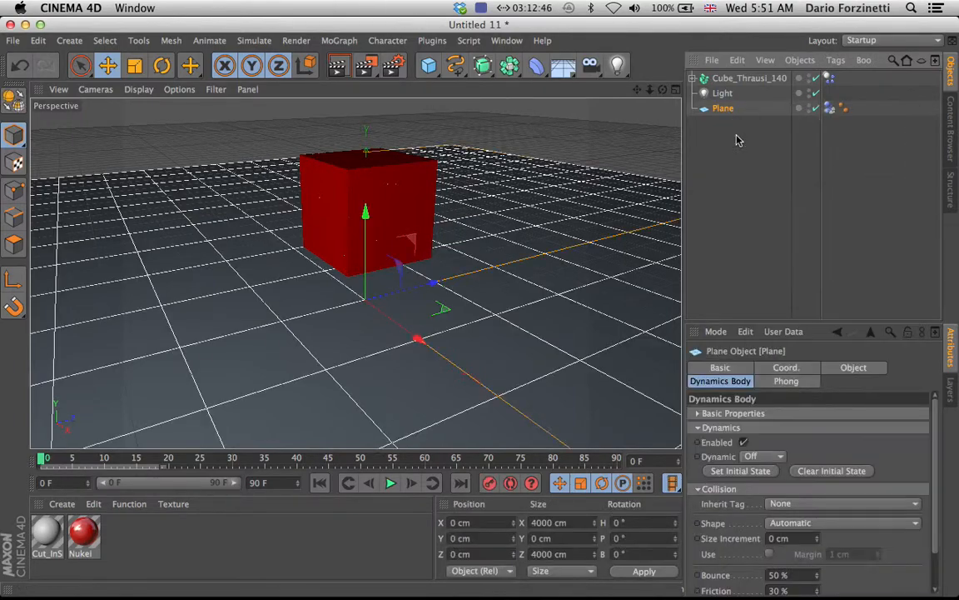
# Step: Play the cube shattering on the plane several times, returning the timeline to frame 0 after each run
pyautogui.click(391, 485)
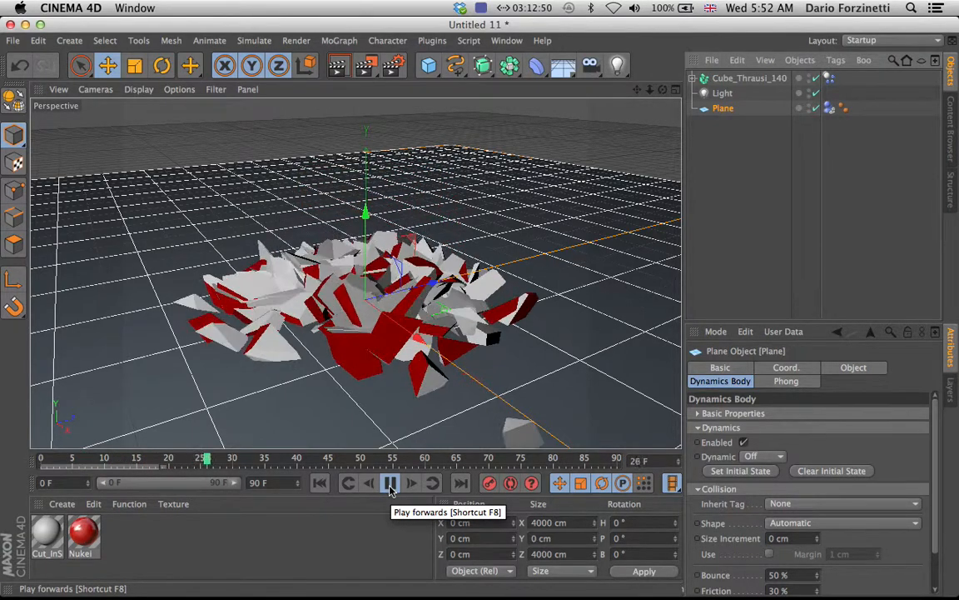
pyautogui.click(390, 484)
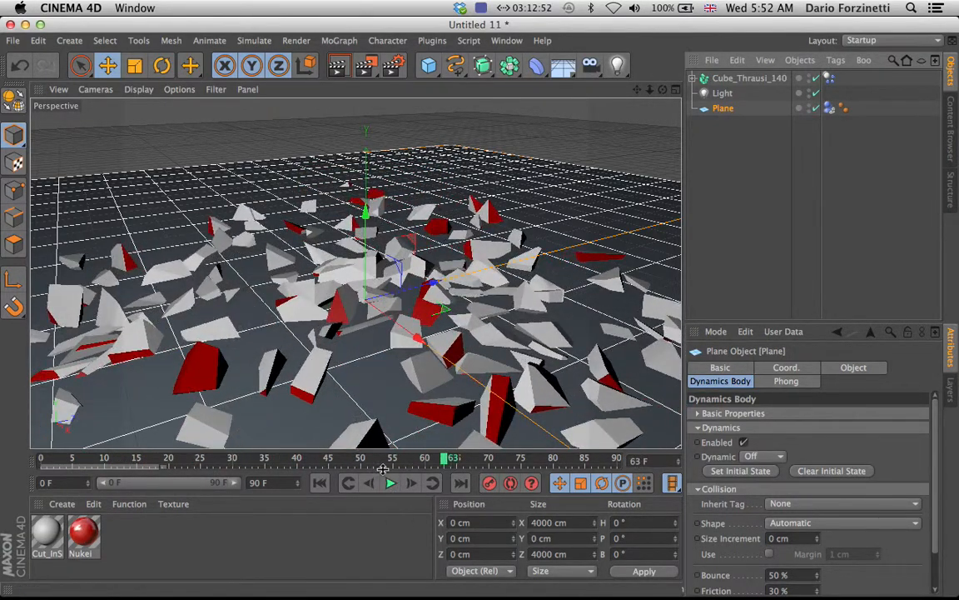
pyautogui.moveTo(366, 458); pyautogui.dragTo(42, 458)
pyautogui.click(391, 483)
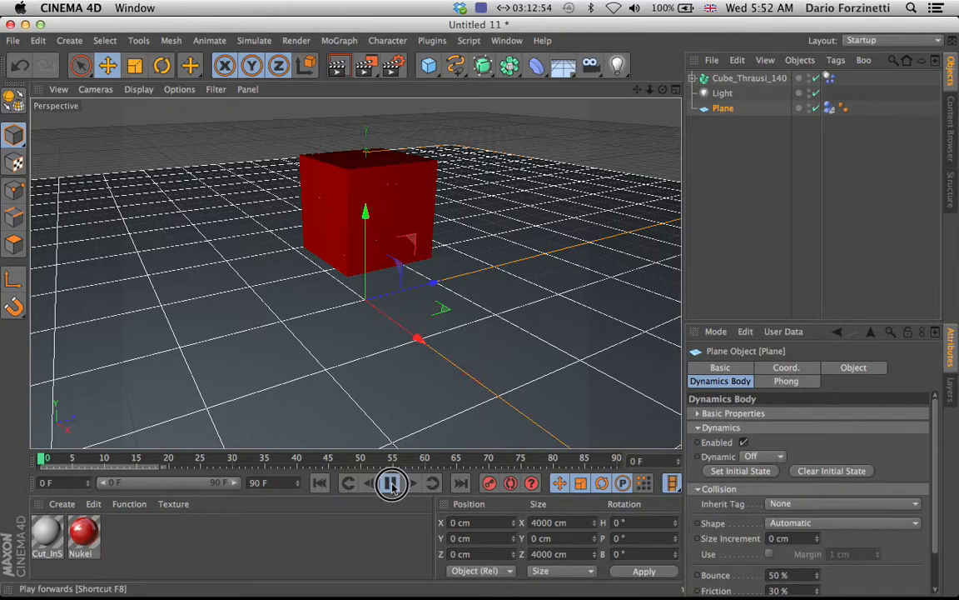
pyautogui.rightClick(390, 485)
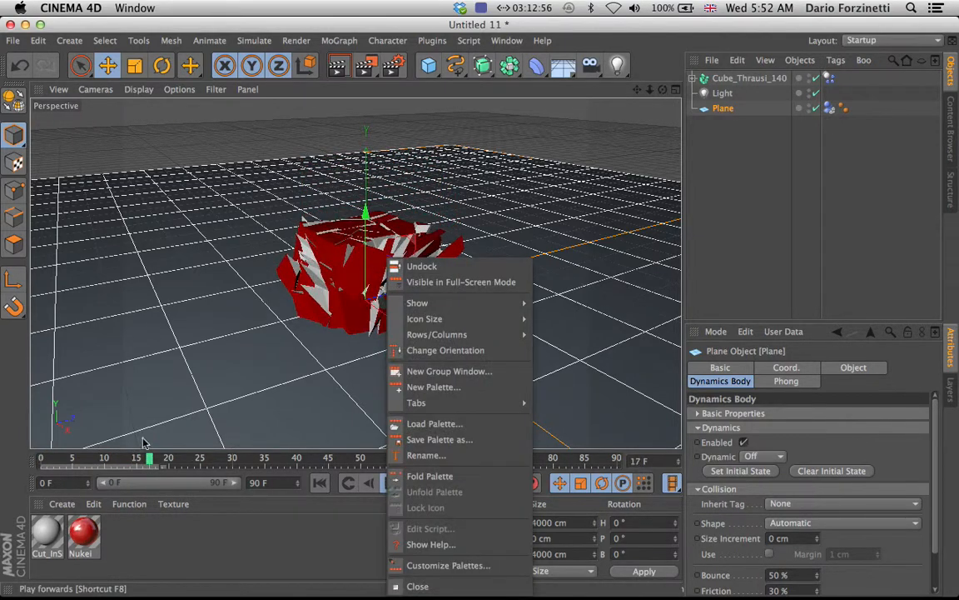
pyautogui.click(152, 468)
pyautogui.moveTo(159, 463); pyautogui.dragTo(41, 461)
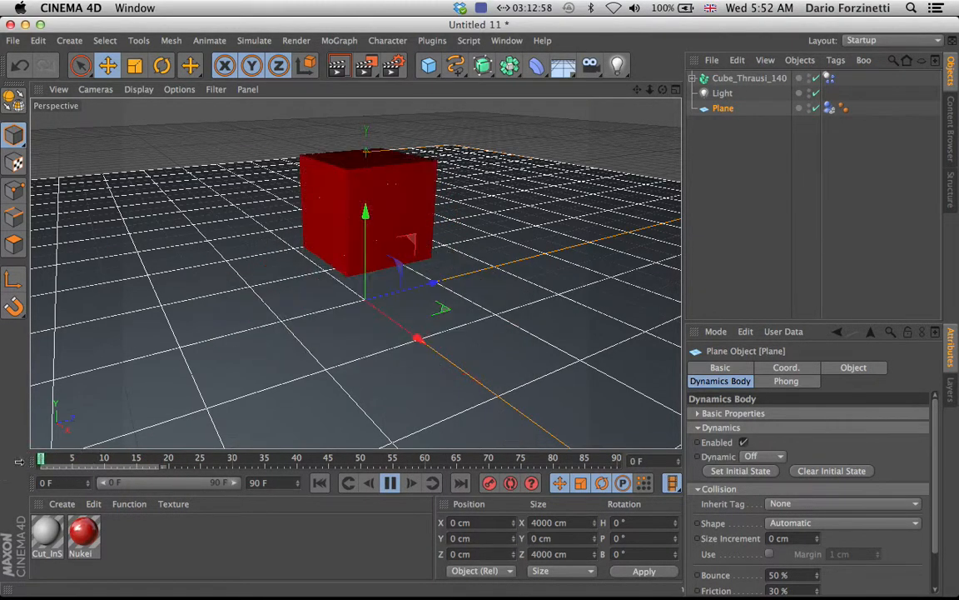
pyautogui.click(391, 483)
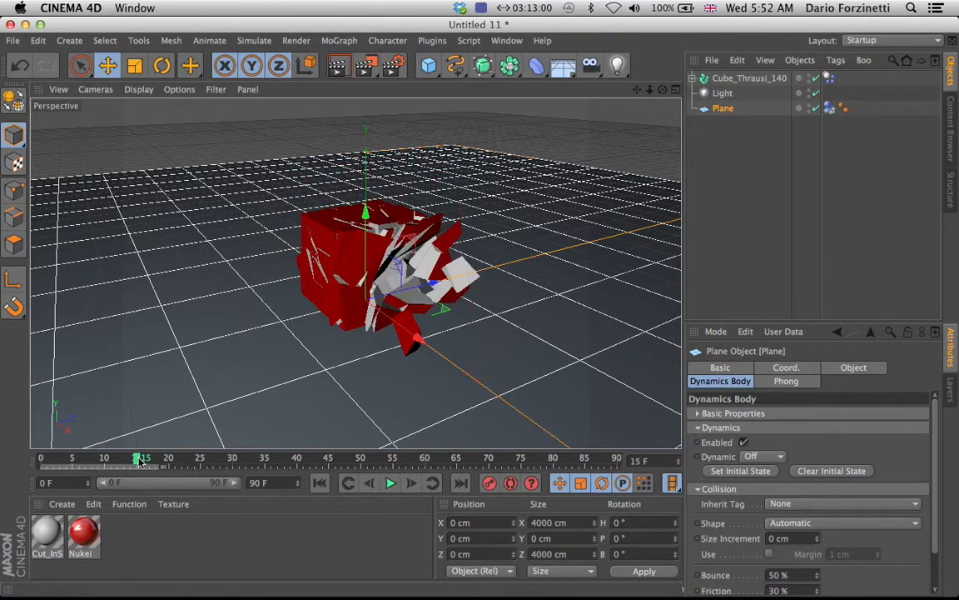
pyautogui.click(40, 461)
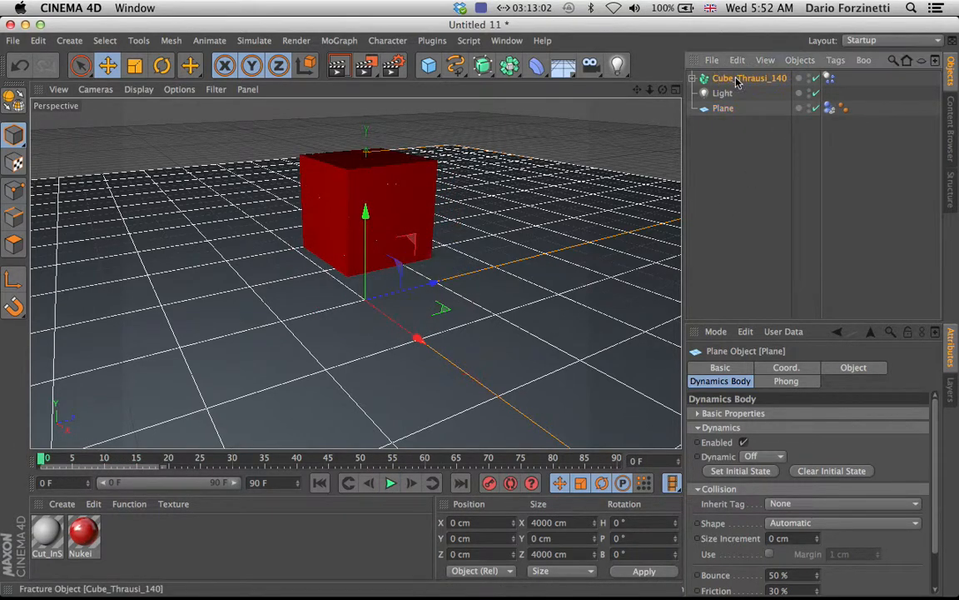
pyautogui.rightClick(736, 81)
pyautogui.moveTo(789, 150)
pyautogui.click(700, 152)
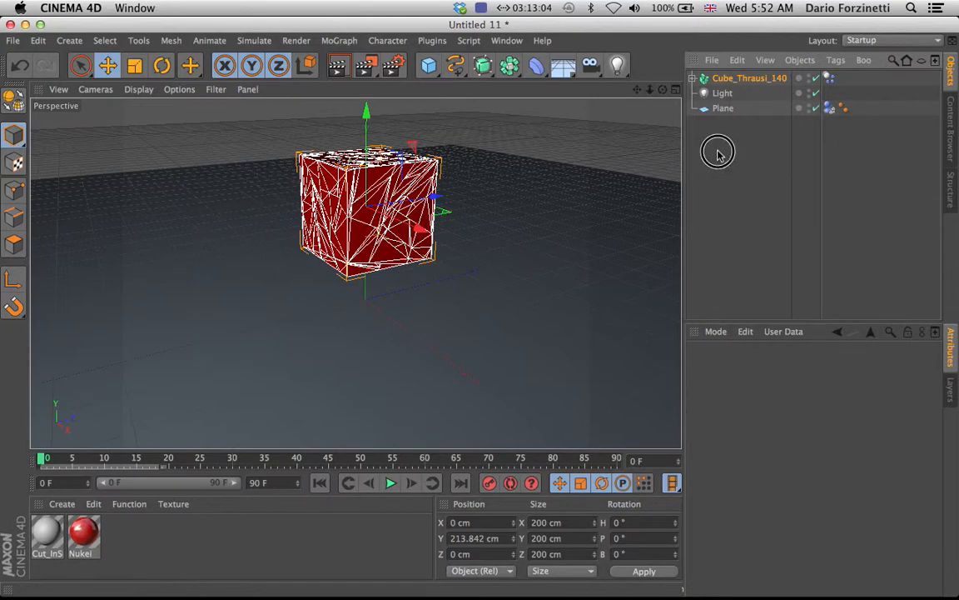
# Step: Replay the cube's collapse onto the plane twice more and return the timeline to frame 0
pyautogui.click(390, 483)
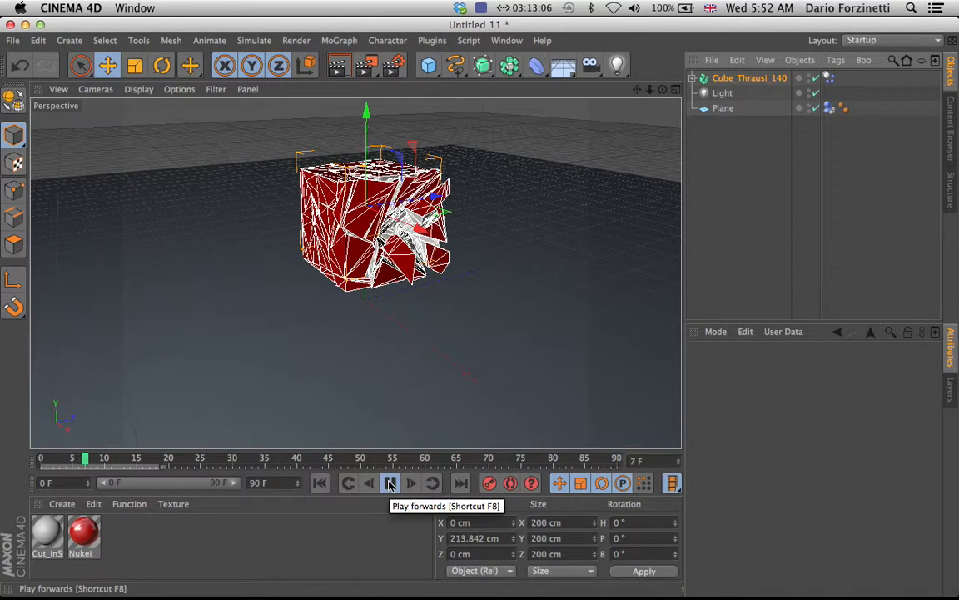
pyautogui.click(204, 458)
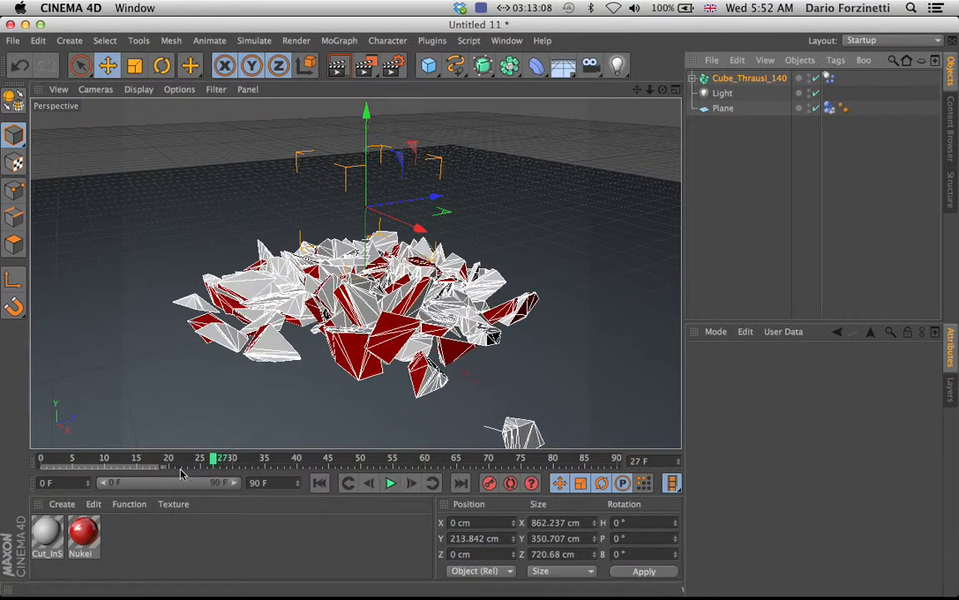
pyautogui.moveTo(204, 458); pyautogui.dragTo(33, 460)
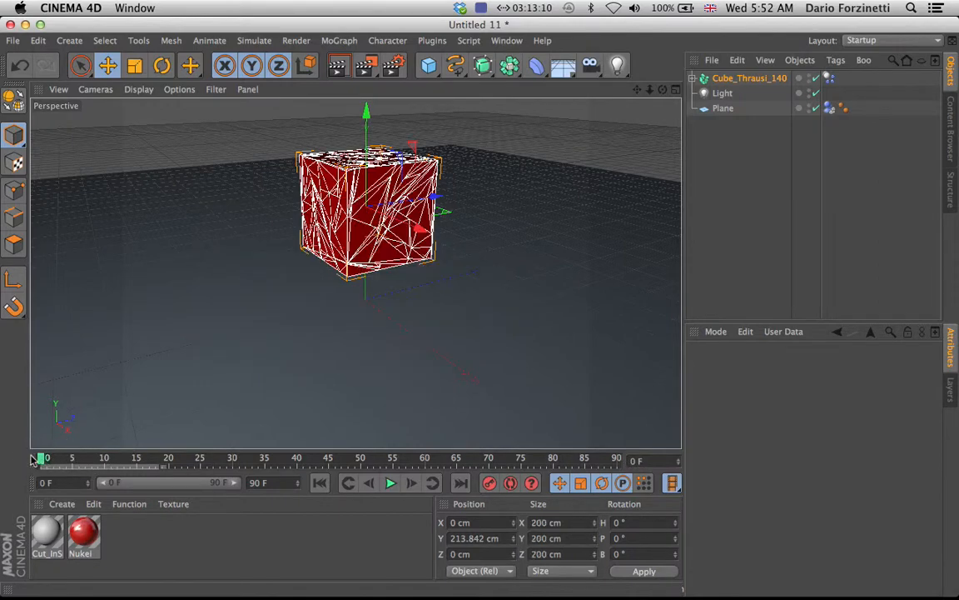
pyautogui.click(390, 483)
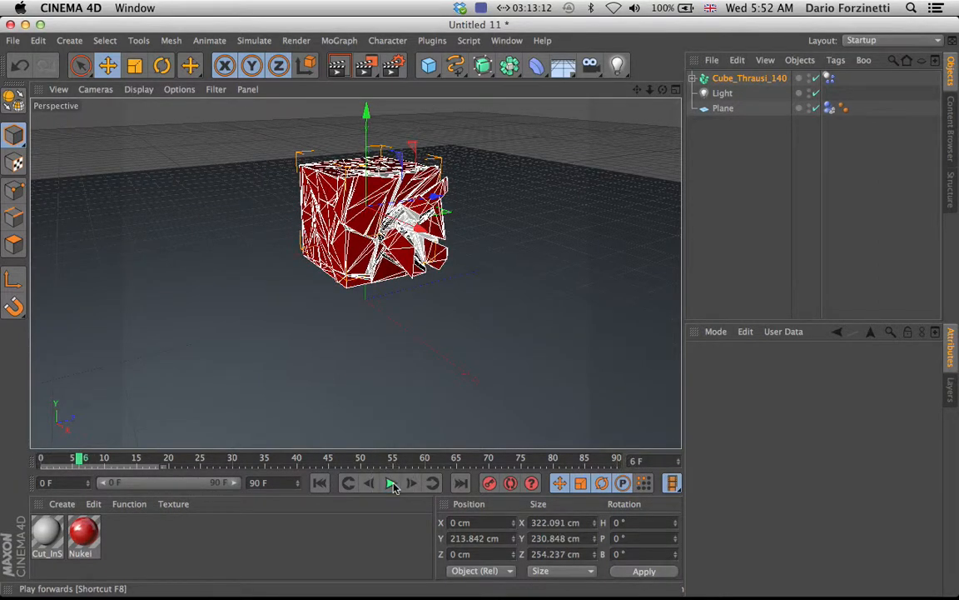
pyautogui.moveTo(80, 458); pyautogui.dragTo(40, 458)
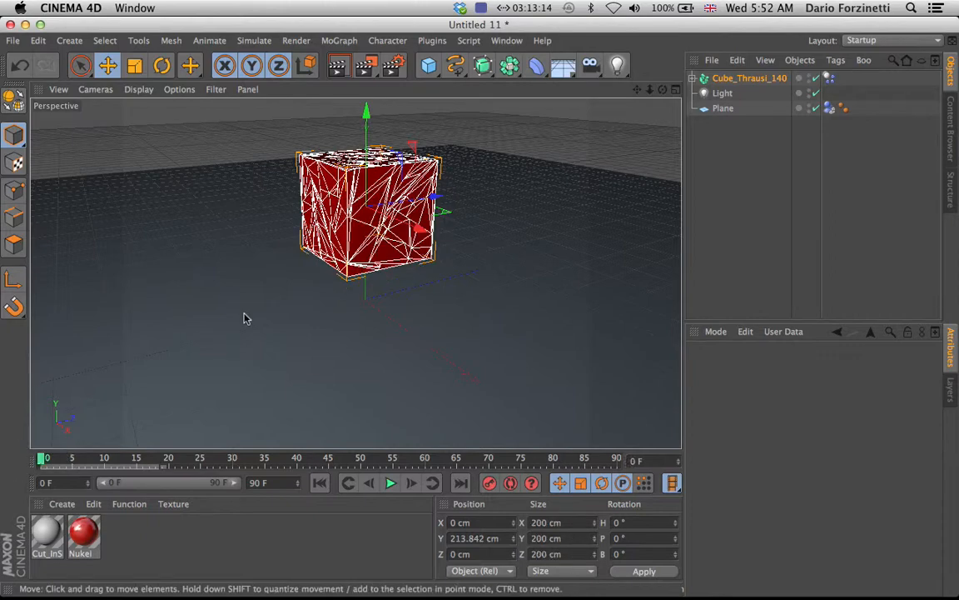
# Step: Raise the fractured cube to about 300 cm on the Y axis and play its fall onto the plane
pyautogui.moveTo(365, 115); pyautogui.dragTo(363, 70)
pyautogui.click(390, 483)
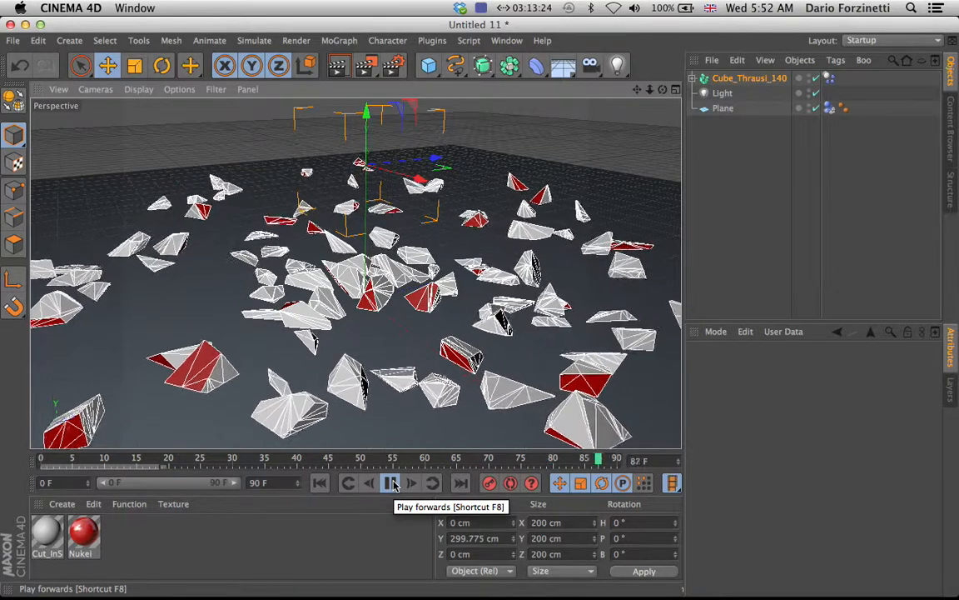
# Step: Render the breaking cube in the viewport at frame 10 from two different viewing angles
pyautogui.click(338, 69)
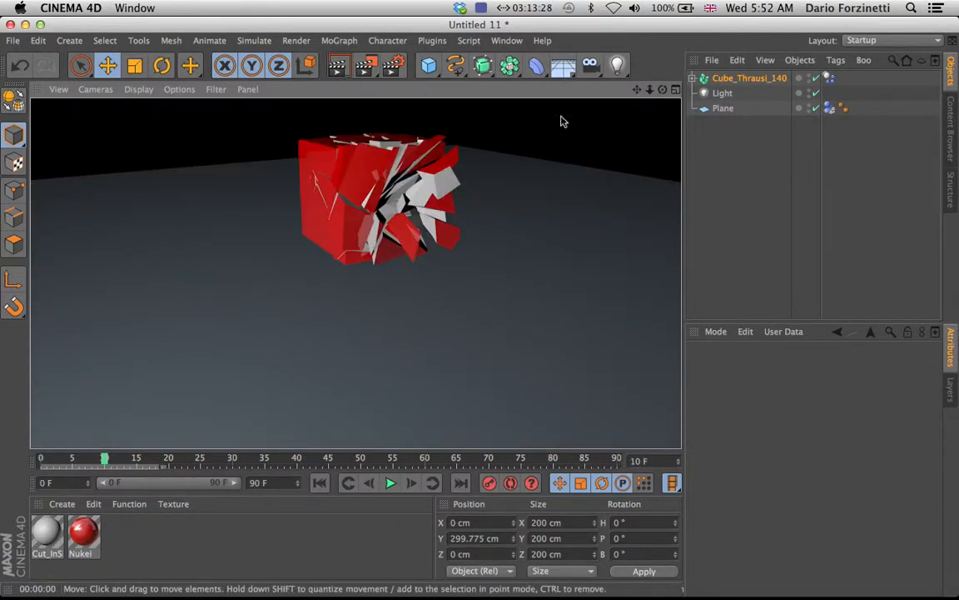
pyautogui.moveTo(664, 90); pyautogui.dragTo(587, 91)
pyautogui.click(332, 71)
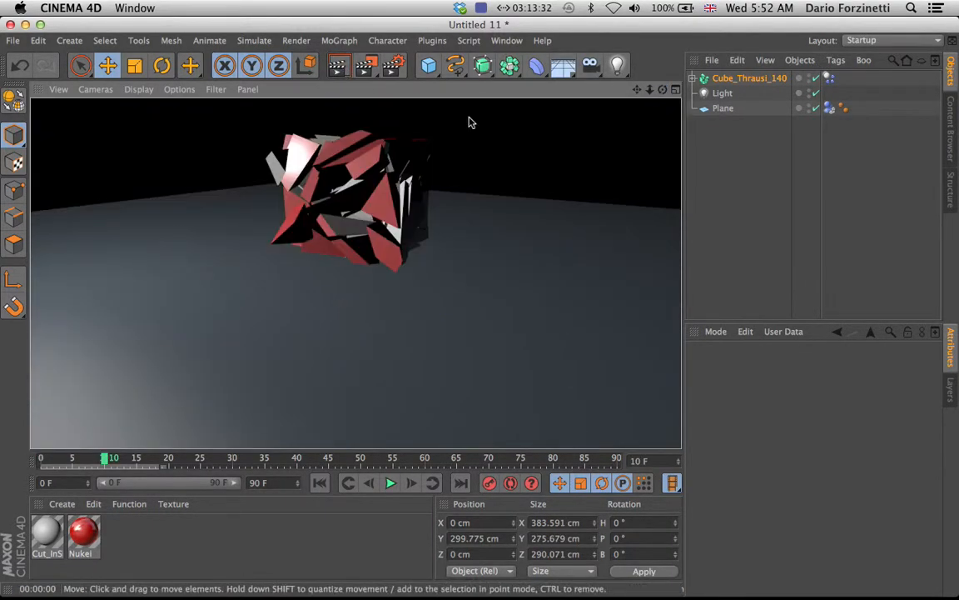
pyautogui.moveTo(664, 90)
pyautogui.mouseDown()
pyautogui.moveTo(649, 91)
pyautogui.moveTo(664, 91)
pyautogui.mouseUp()
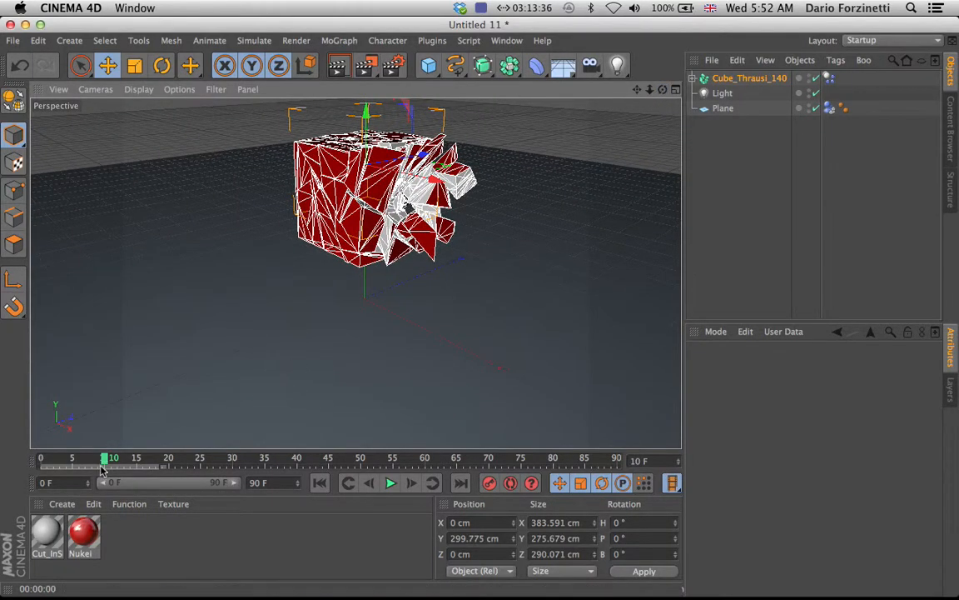
# Step: Return the timeline to frame 0 and lower the fractured cube to about 99 cm on the Y axis
pyautogui.moveTo(102, 458); pyautogui.dragTo(31, 463)
pyautogui.moveTo(365, 141); pyautogui.dragTo(360, 225)
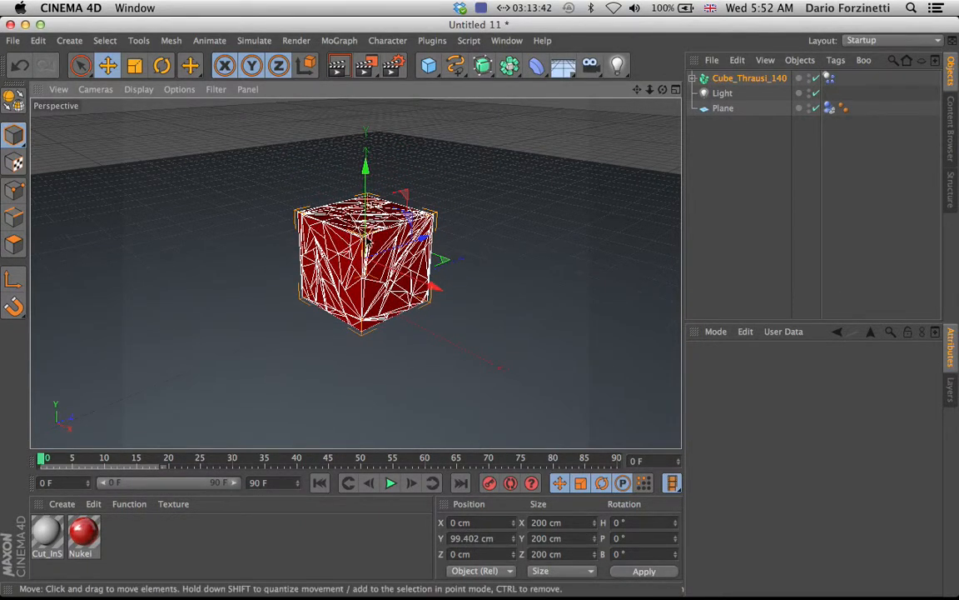
# Step: Set the Cube_Thrausi_140 dynamics trigger to On Collision, and test the simulation before returning to frame 0
pyautogui.click(739, 78)
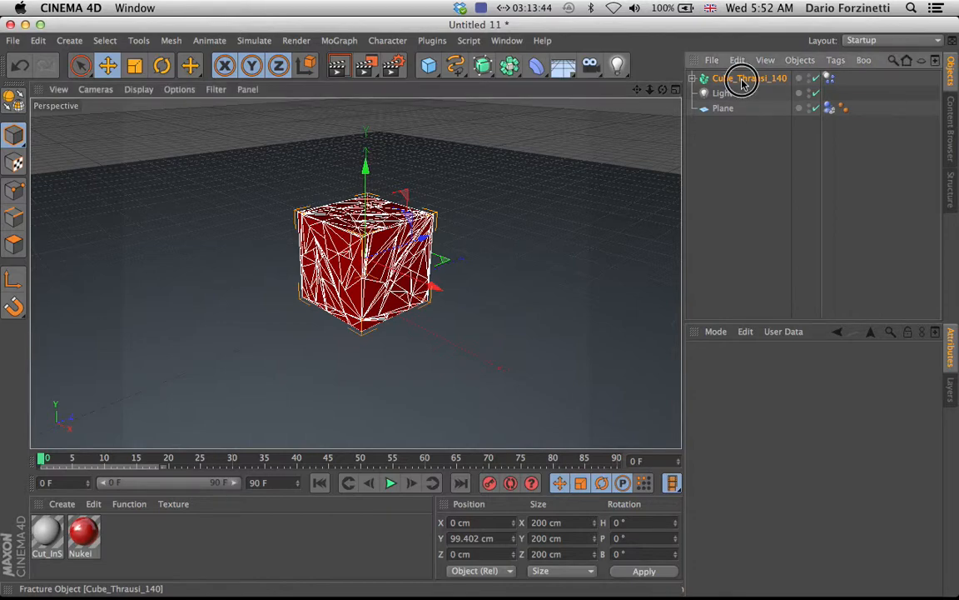
pyautogui.click(838, 493)
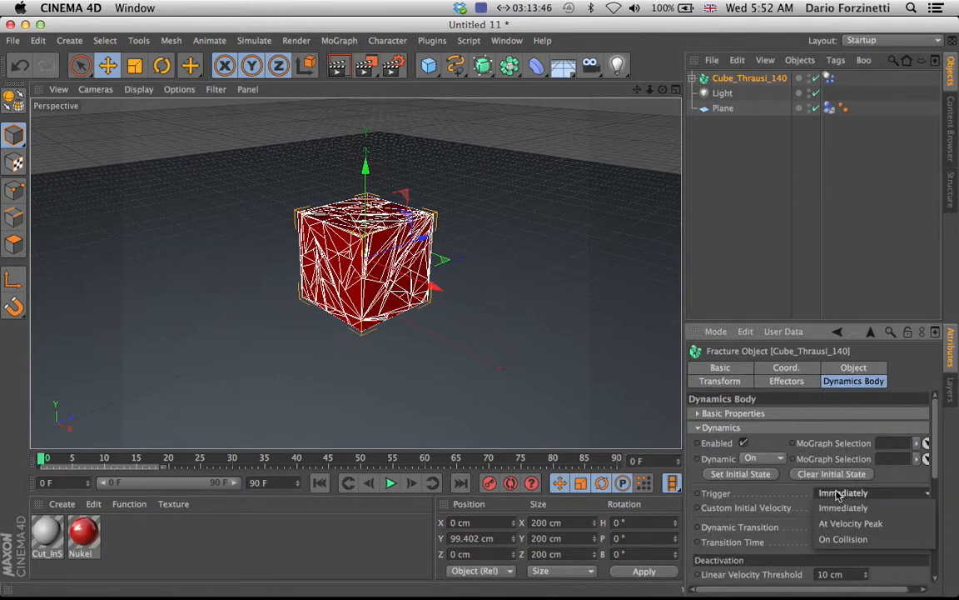
pyautogui.click(837, 537)
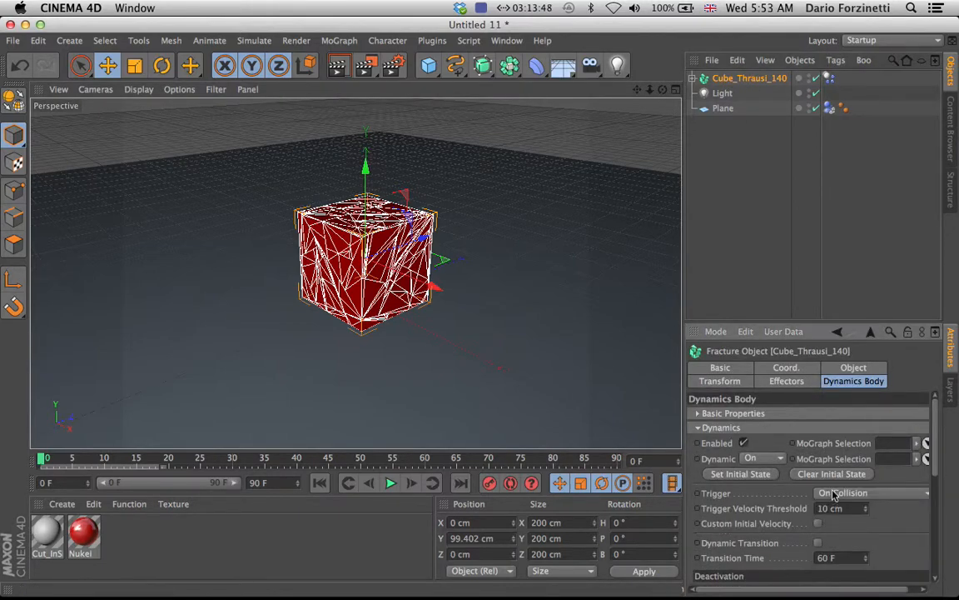
pyautogui.click(698, 495)
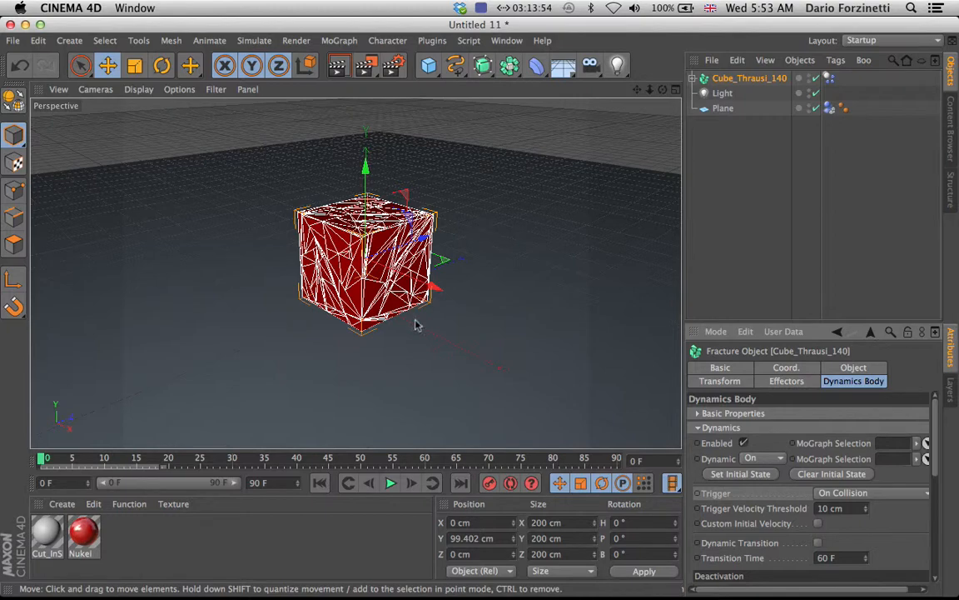
pyautogui.click(391, 483)
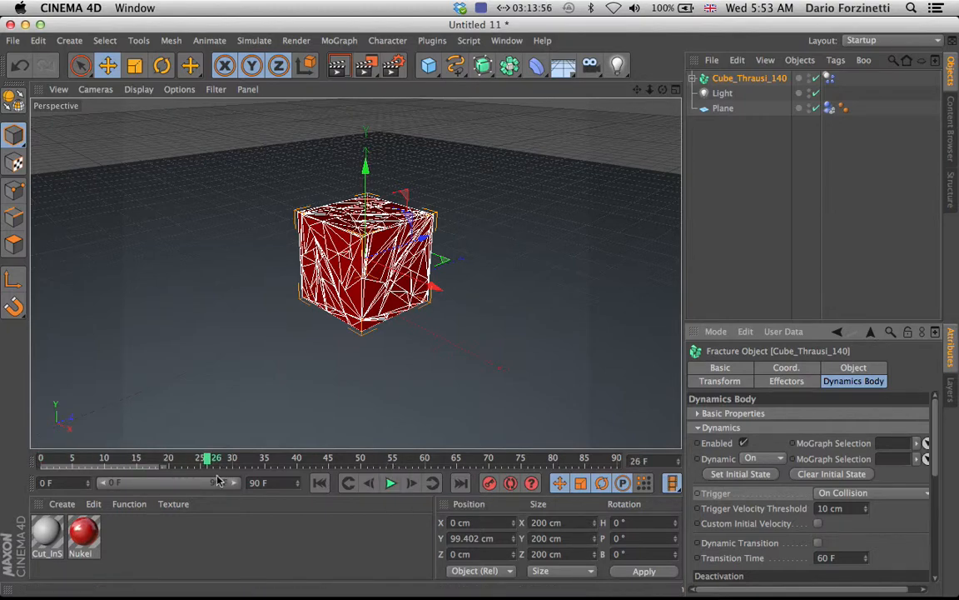
pyautogui.moveTo(206, 463); pyautogui.dragTo(19, 443)
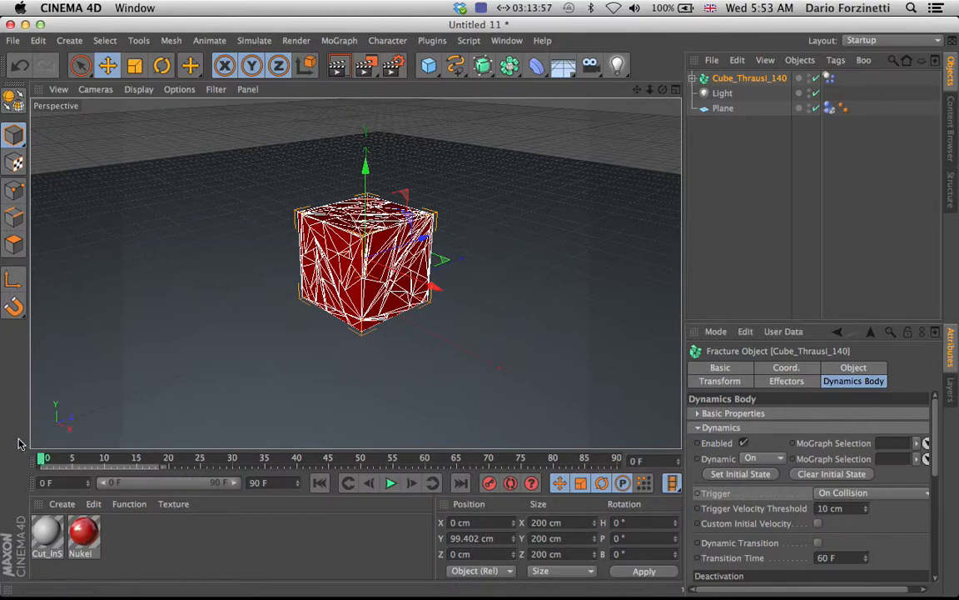
# Step: Add a sphere with a radius of about 28 cm above the cube, at about X 38, Y 351, Z 18 cm
pyautogui.click(428, 67)
pyautogui.moveTo(428, 72); pyautogui.dragTo(708, 112)
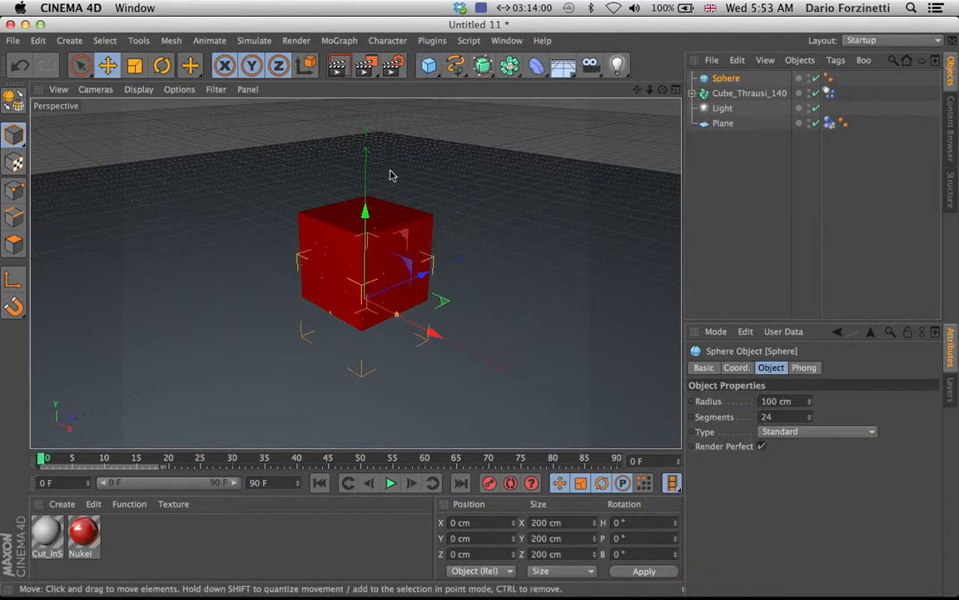
pyautogui.moveTo(364, 207); pyautogui.dragTo(364, 113)
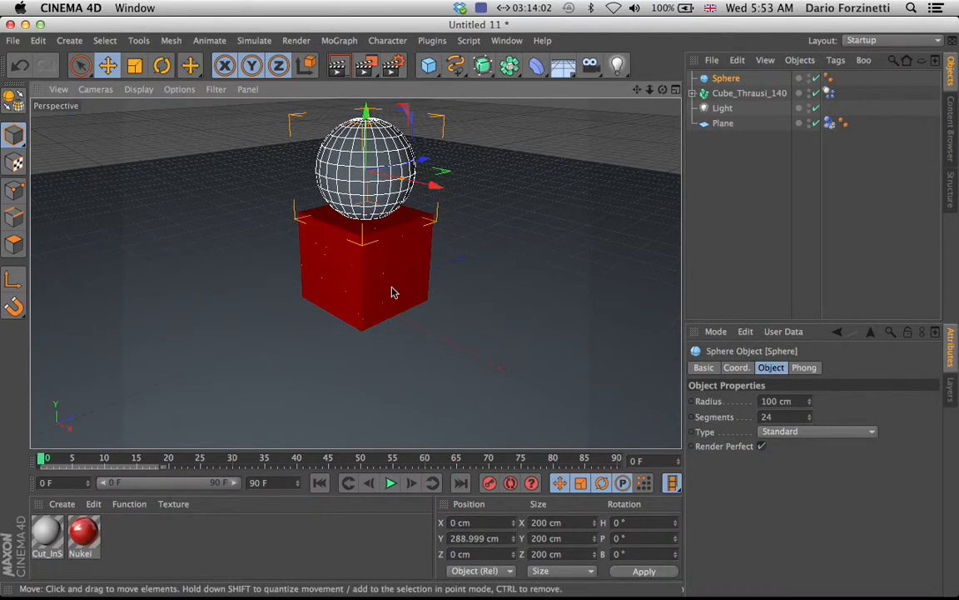
pyautogui.moveTo(414, 171); pyautogui.dragTo(367, 85)
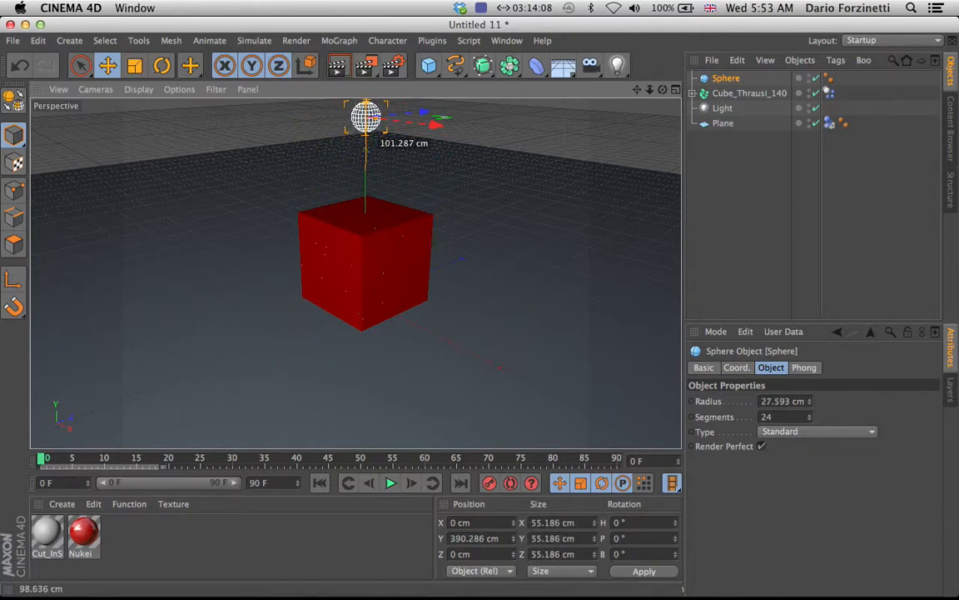
pyautogui.moveTo(369, 115); pyautogui.dragTo(385, 138)
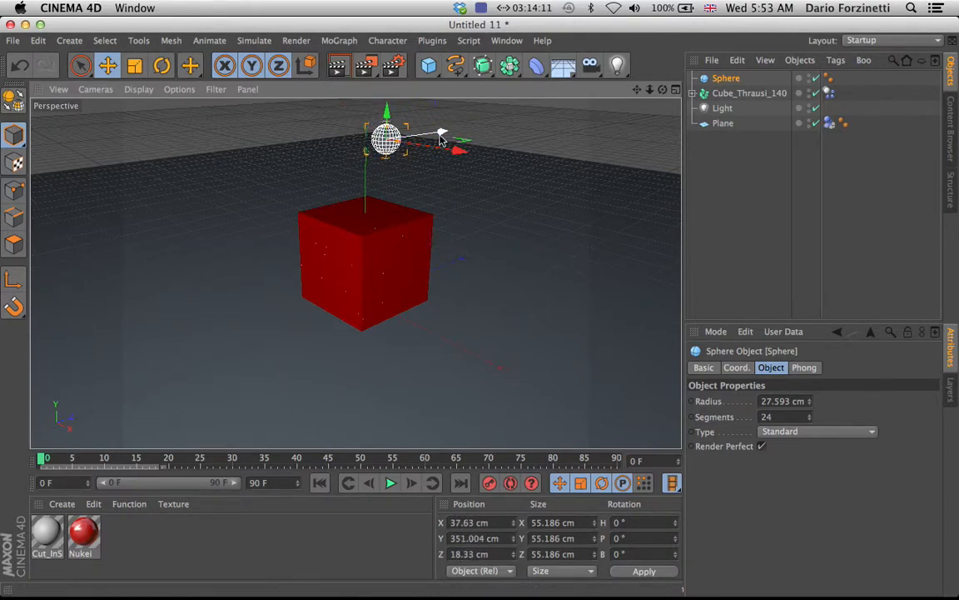
# Step: Try a Mabel shader material on the sphere, and discard both the assignment and the material
pyautogui.click(75, 504)
pyautogui.moveTo(117, 392)
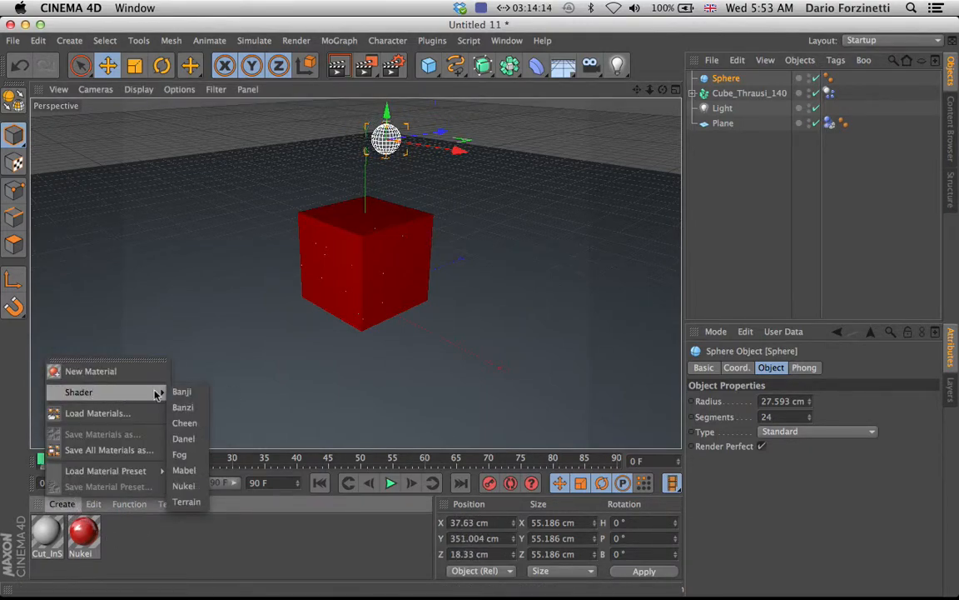
pyautogui.click(183, 470)
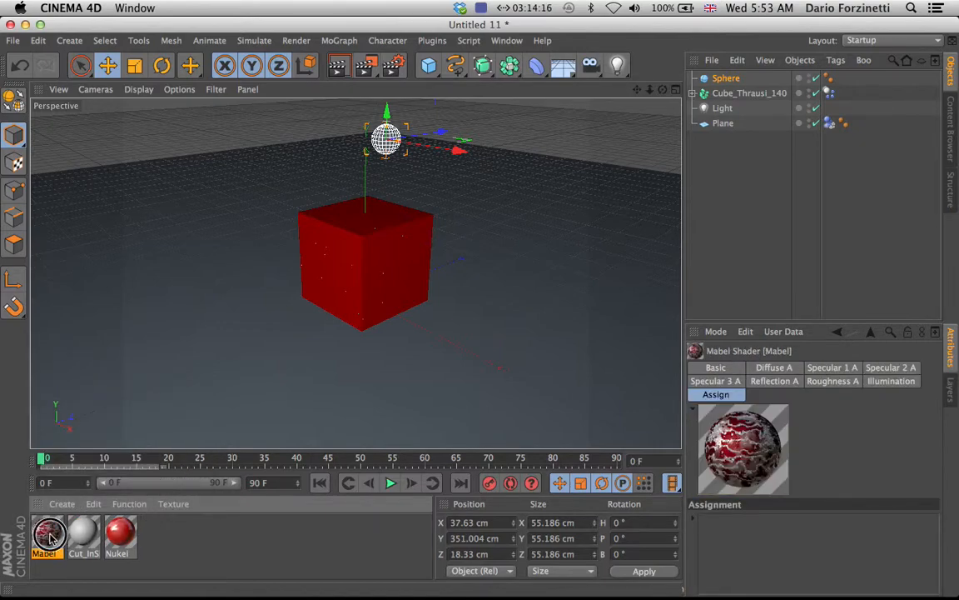
pyautogui.doubleClick(48, 534)
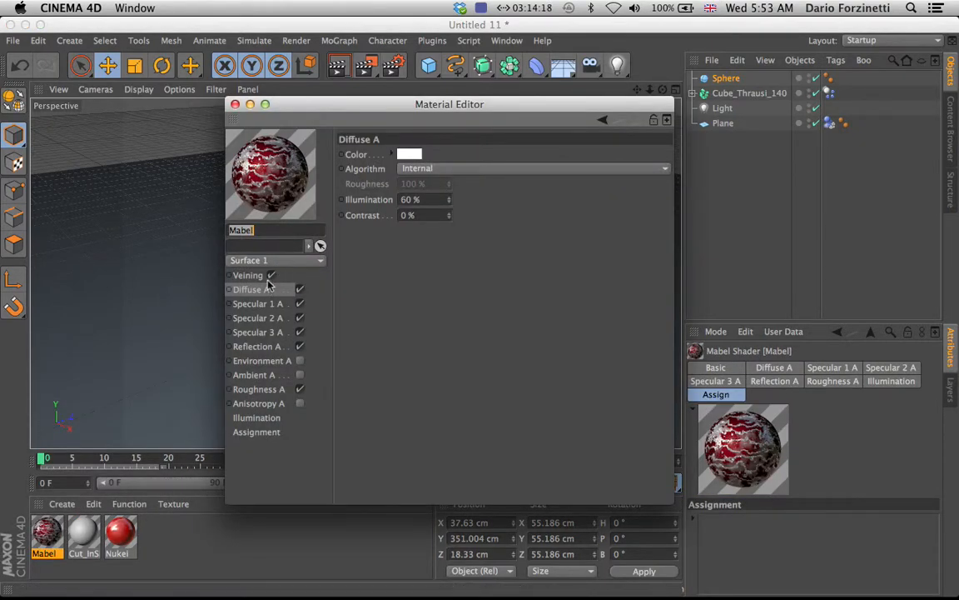
pyautogui.click(234, 104)
pyautogui.moveTo(47, 533); pyautogui.dragTo(386, 148)
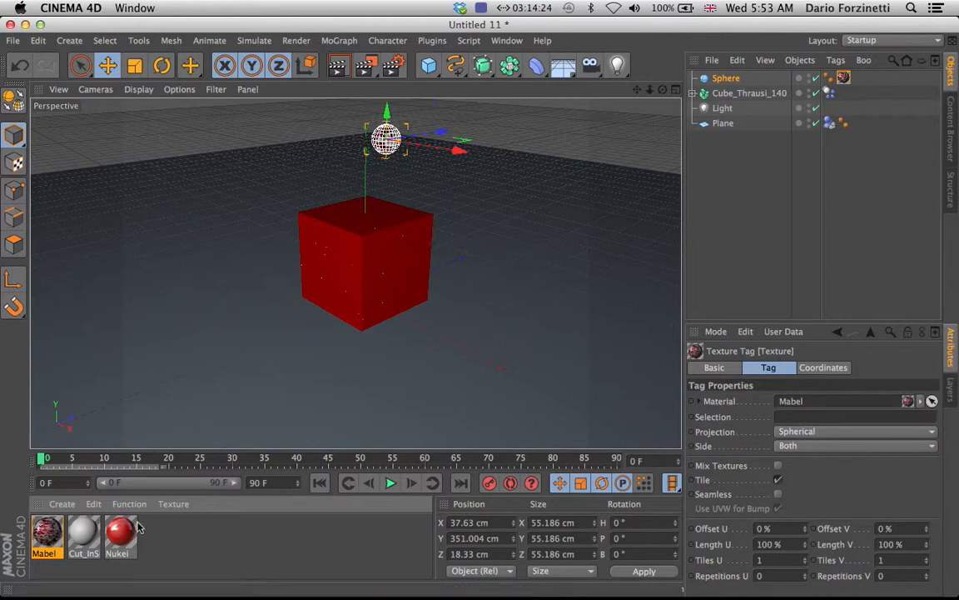
pyautogui.press('super+z')
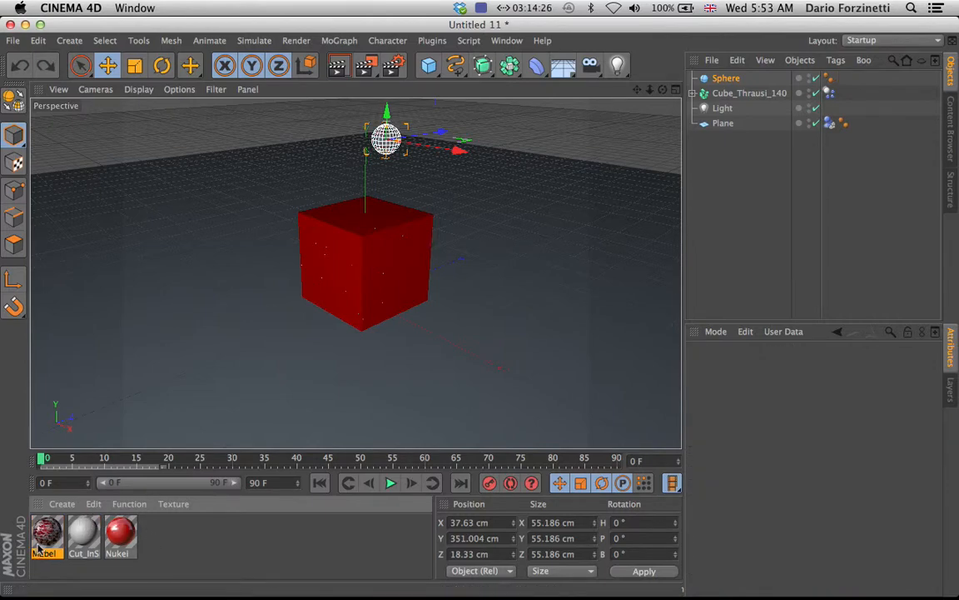
pyautogui.press('Delete')
# Step: Create a Nukei shader material with a fully saturated blue diffuse color and apply it to the sphere
pyautogui.click(61, 503)
pyautogui.moveTo(100, 391)
pyautogui.click(182, 486)
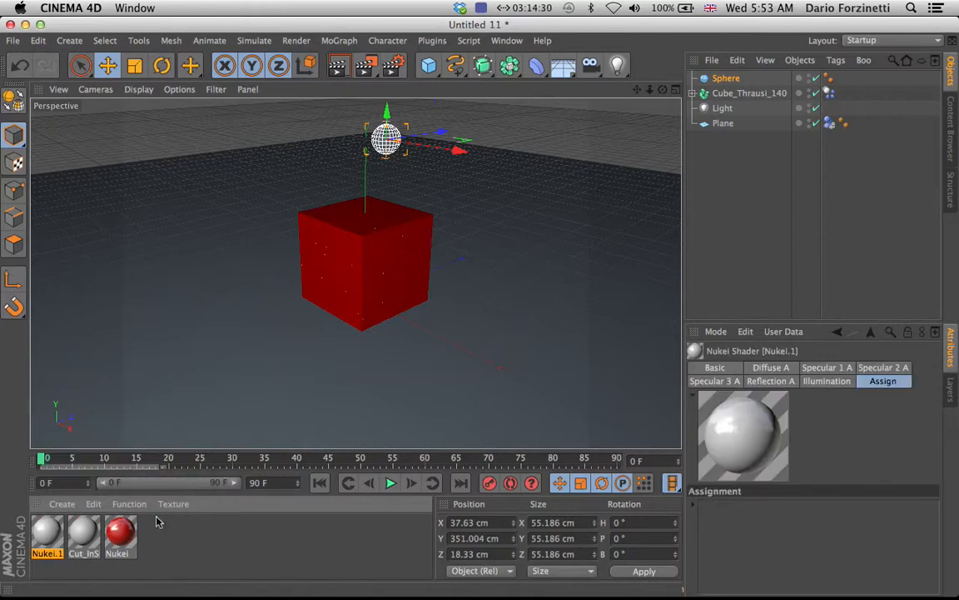
pyautogui.doubleClick(48, 529)
pyautogui.click(414, 154)
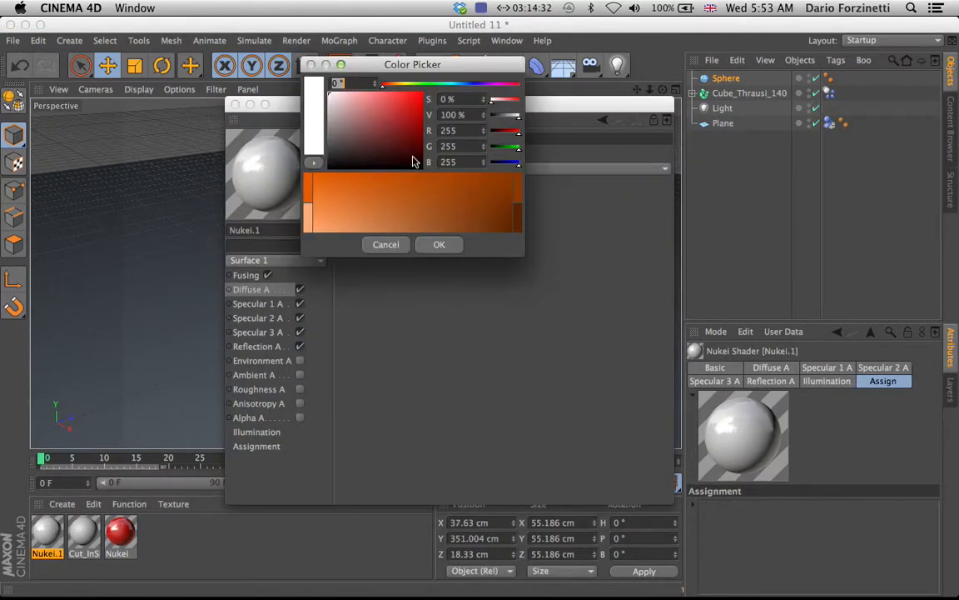
pyautogui.moveTo(387, 113); pyautogui.dragTo(423, 92)
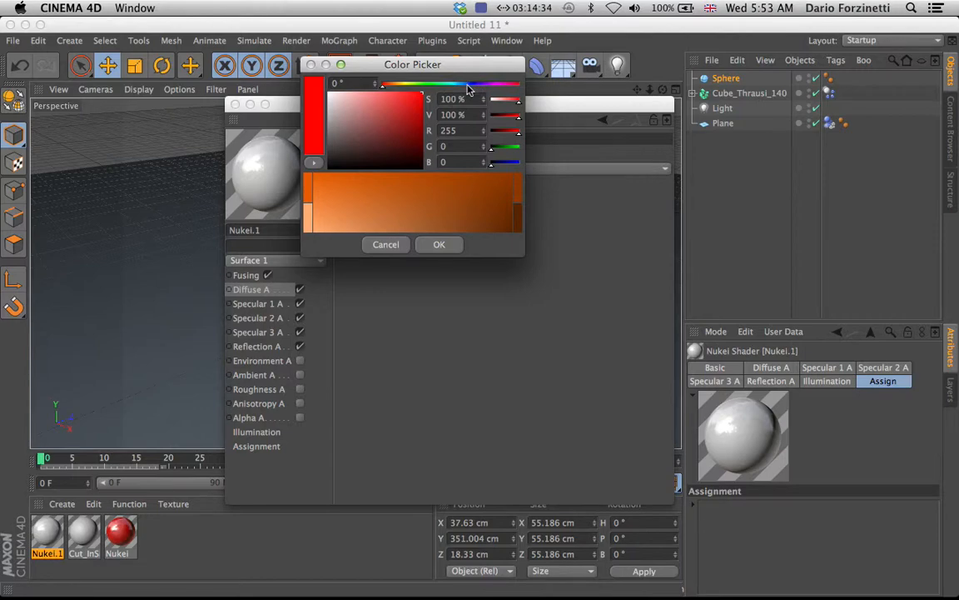
pyautogui.click(473, 85)
pyautogui.click(440, 245)
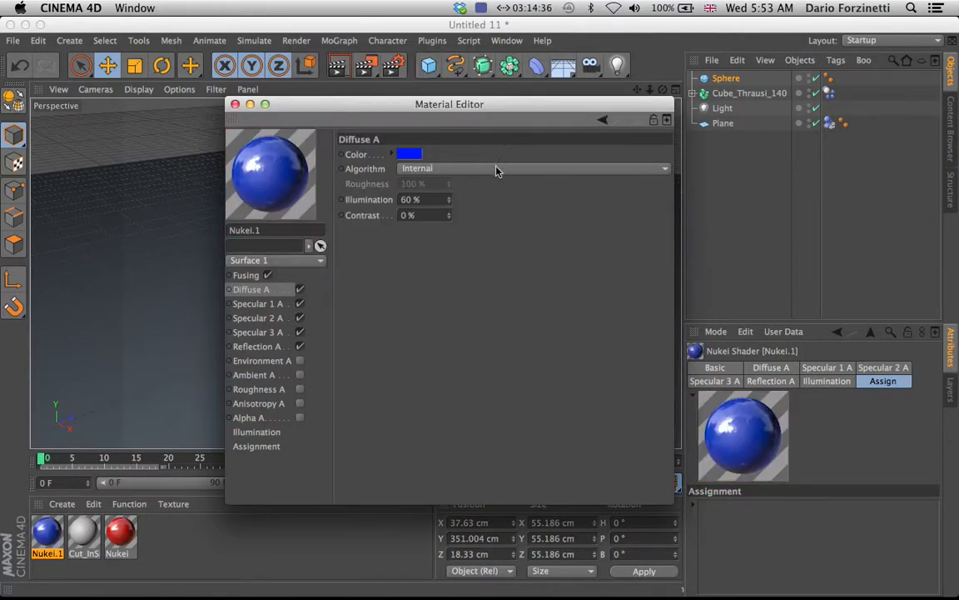
pyautogui.click(235, 104)
pyautogui.moveTo(48, 537); pyautogui.dragTo(382, 148)
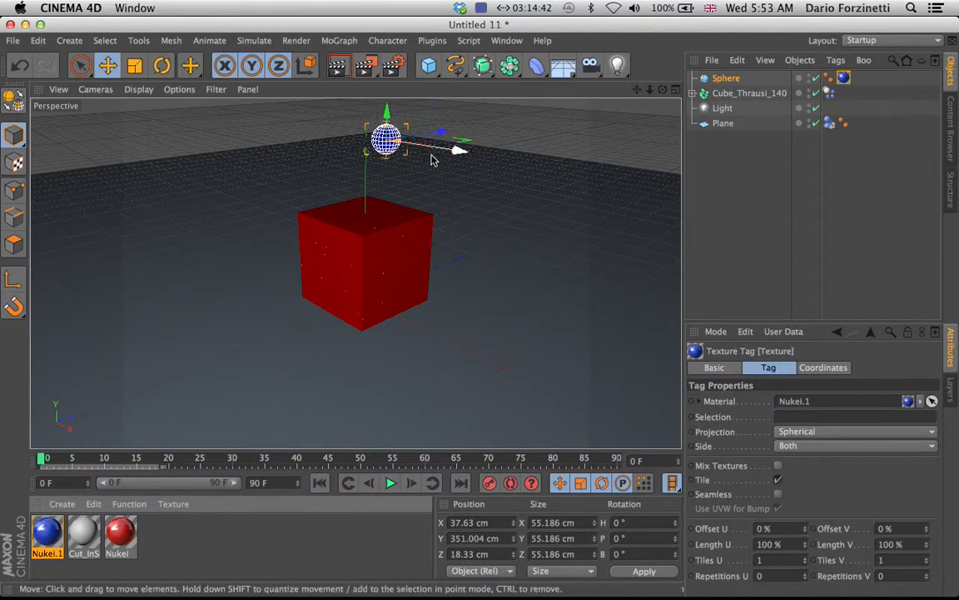
# Step: Add a Collider Body simulation tag to the Sphere and play the simulation to test it
pyautogui.rightClick(747, 75)
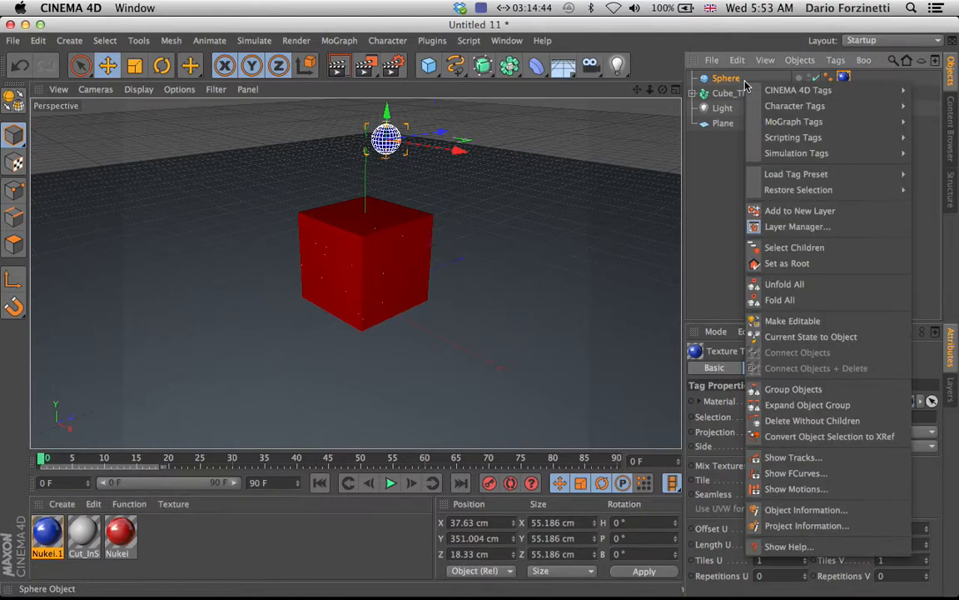
pyautogui.moveTo(785, 157)
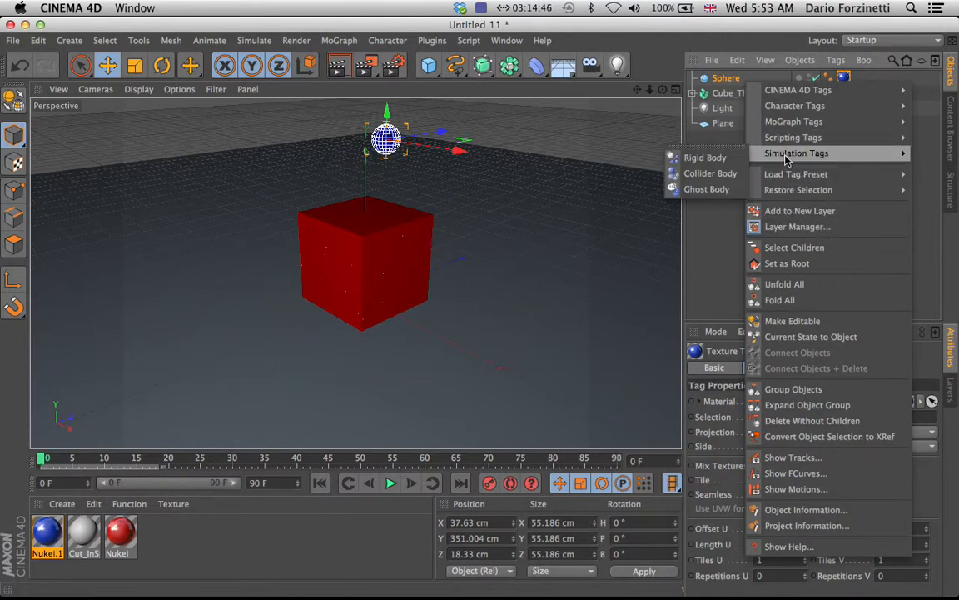
pyautogui.click(705, 157)
pyautogui.click(754, 182)
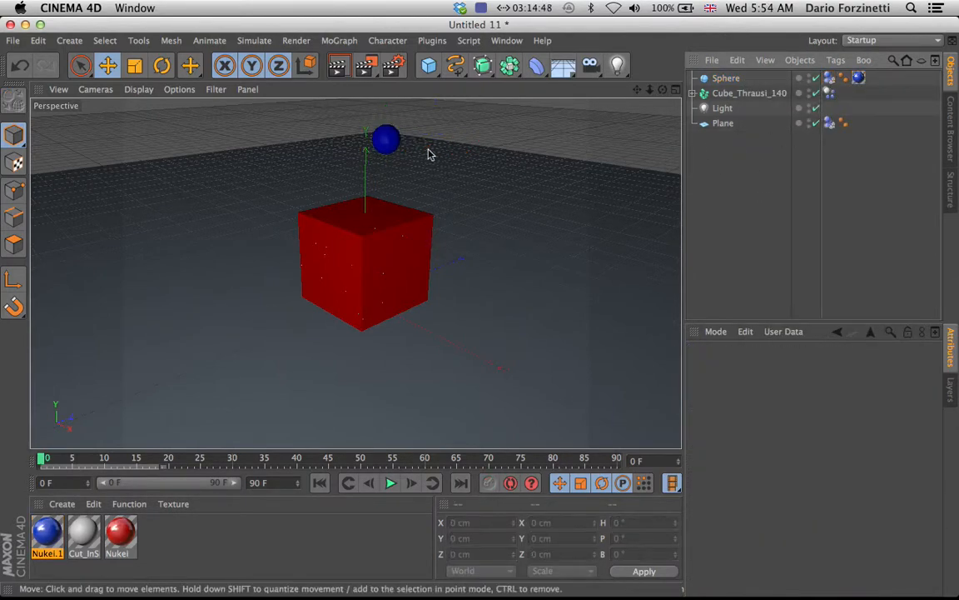
pyautogui.click(389, 483)
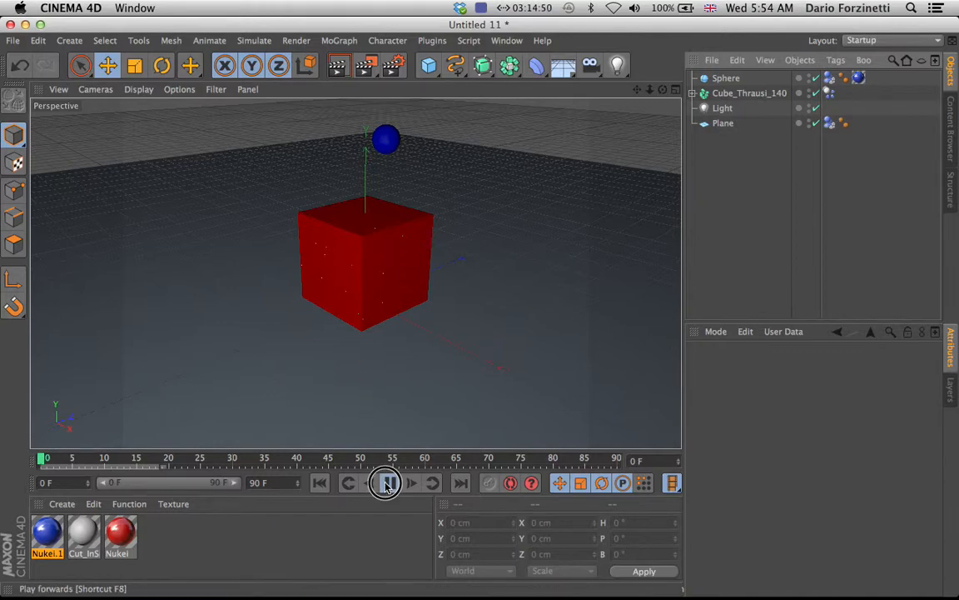
pyautogui.click(389, 483)
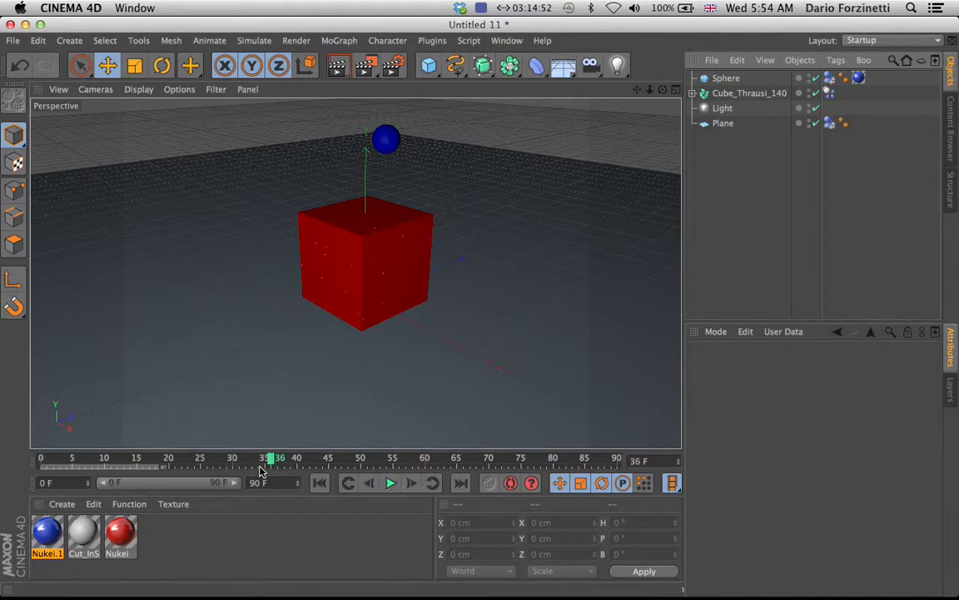
# Step: Return to frame 0, break the sphere into 2 pieces with Thrausi, and enable the resulting fracture object
pyautogui.moveTo(274, 463); pyautogui.dragTo(45, 404)
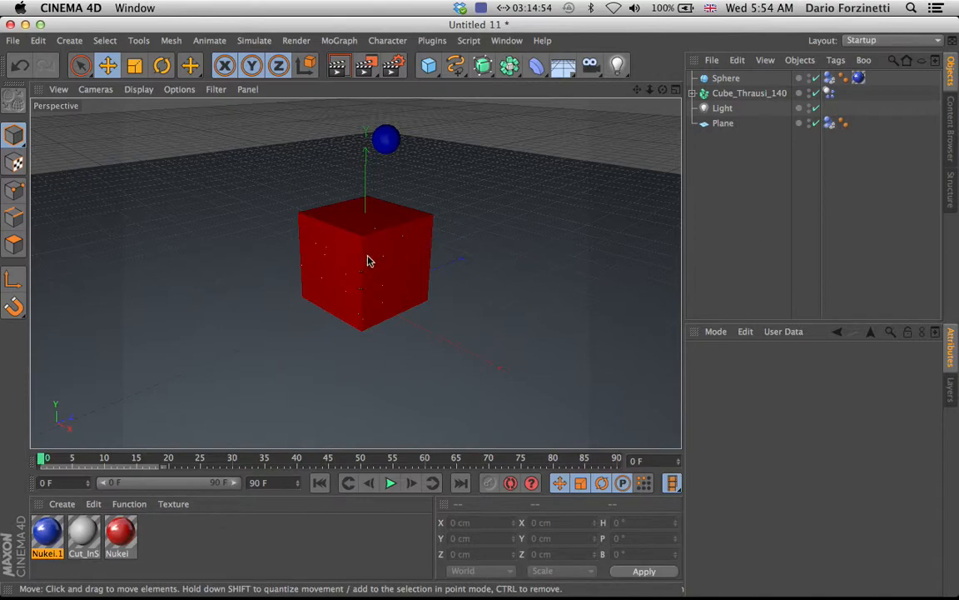
pyautogui.click(393, 142)
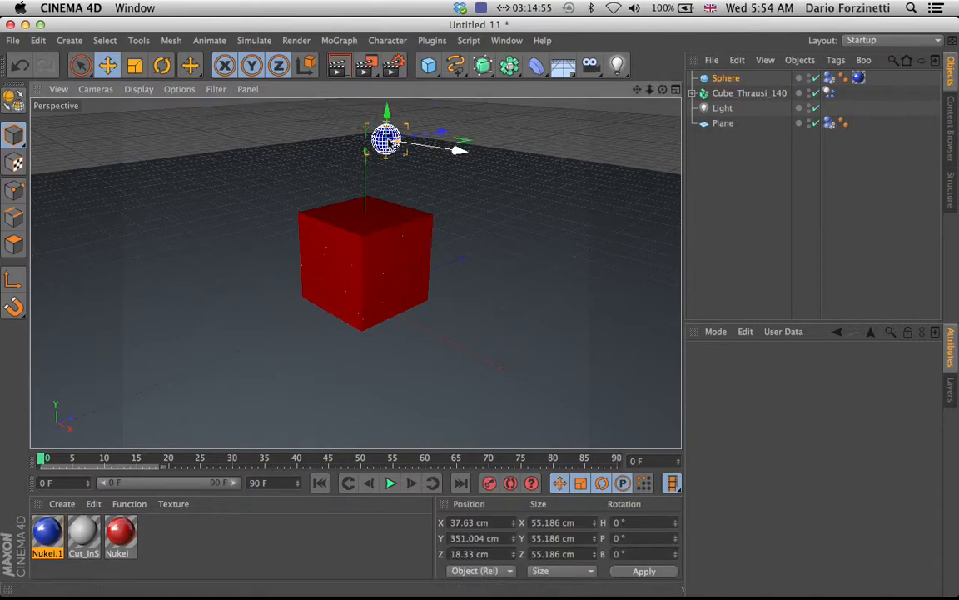
pyautogui.click(432, 40)
pyautogui.moveTo(444, 87)
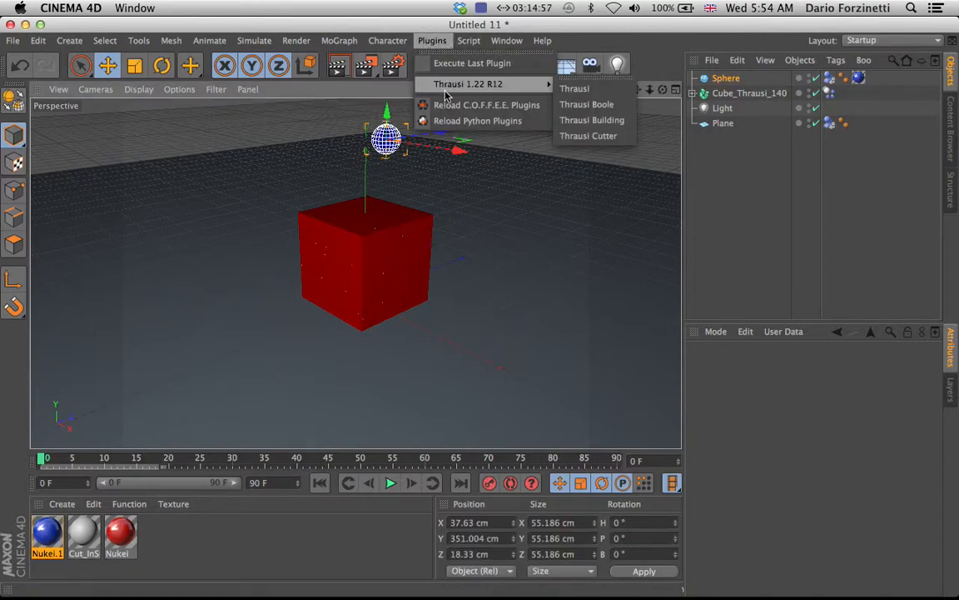
pyautogui.click(574, 88)
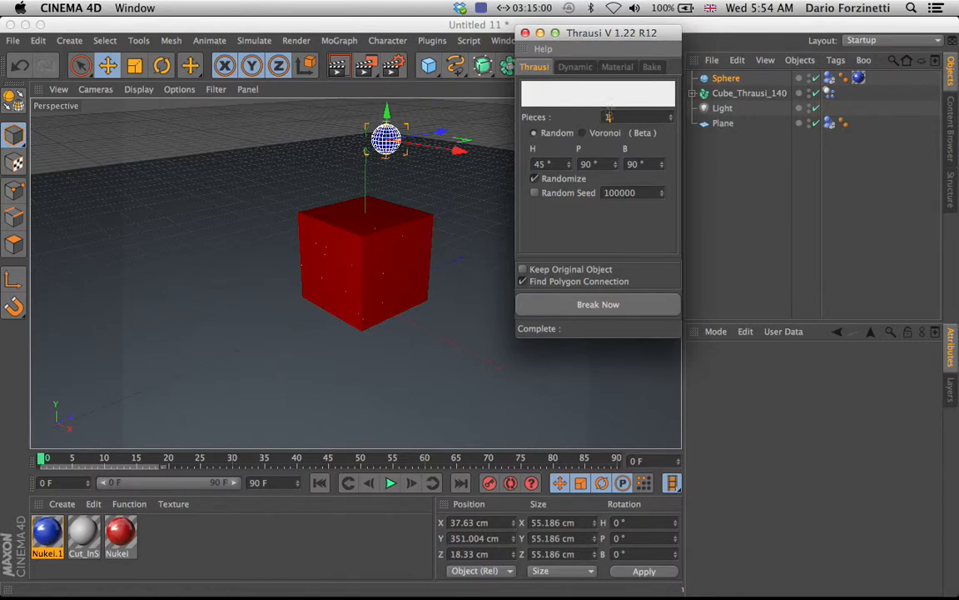
pyautogui.click(597, 303)
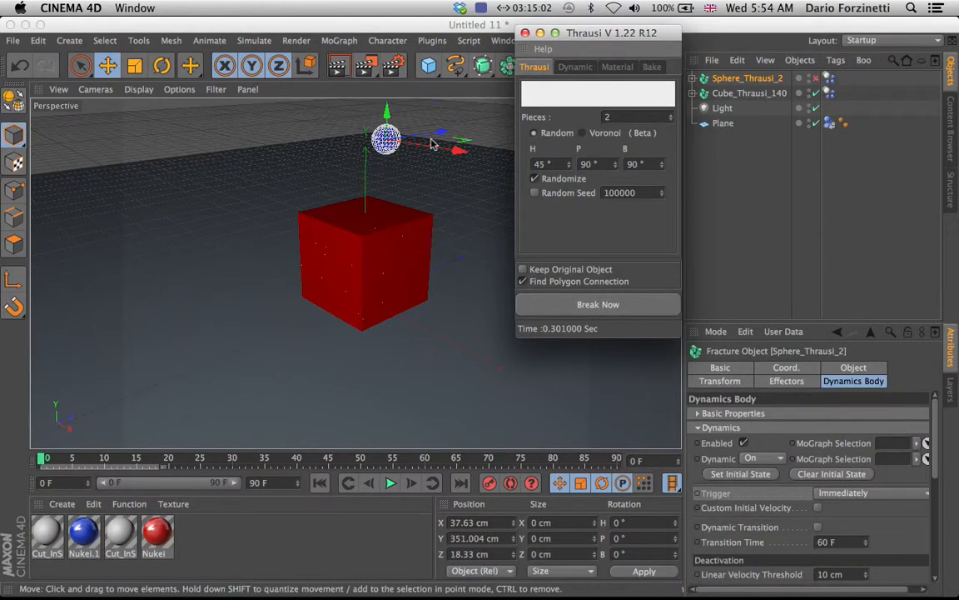
pyautogui.click(525, 34)
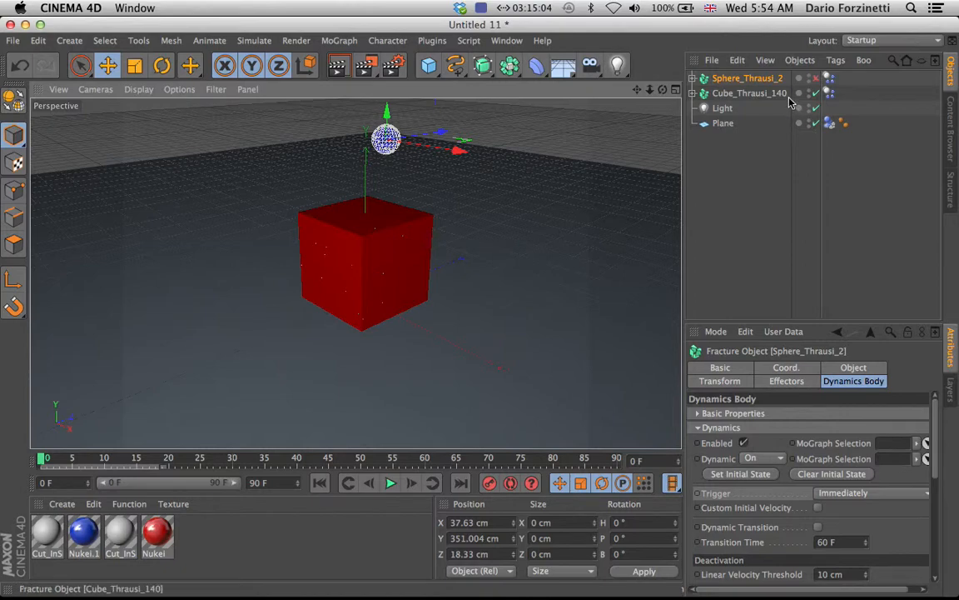
pyautogui.click(815, 78)
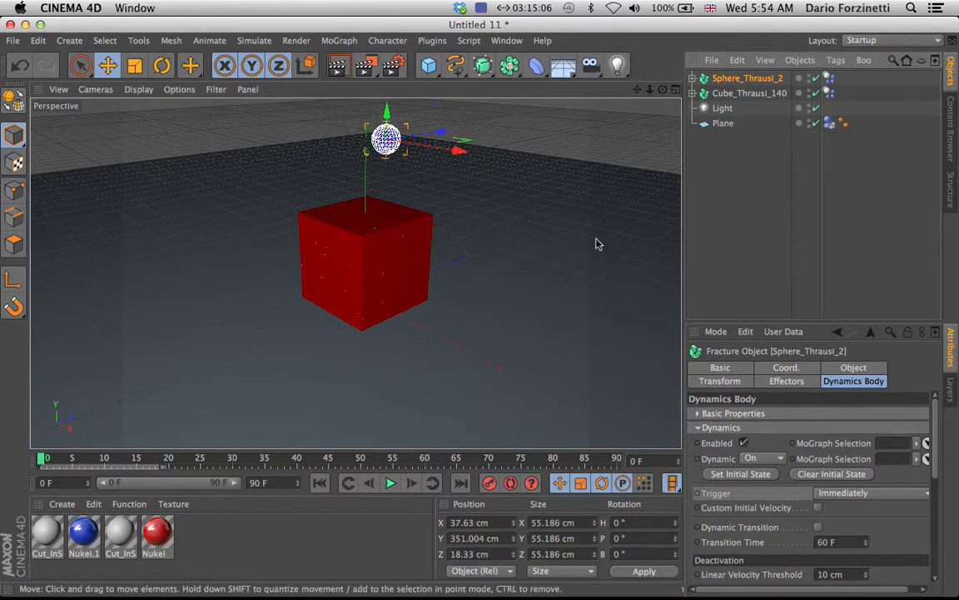
# Step: Play the simulation to test the broken sphere falling onto the cube, and return to frame 0
pyautogui.click(390, 491)
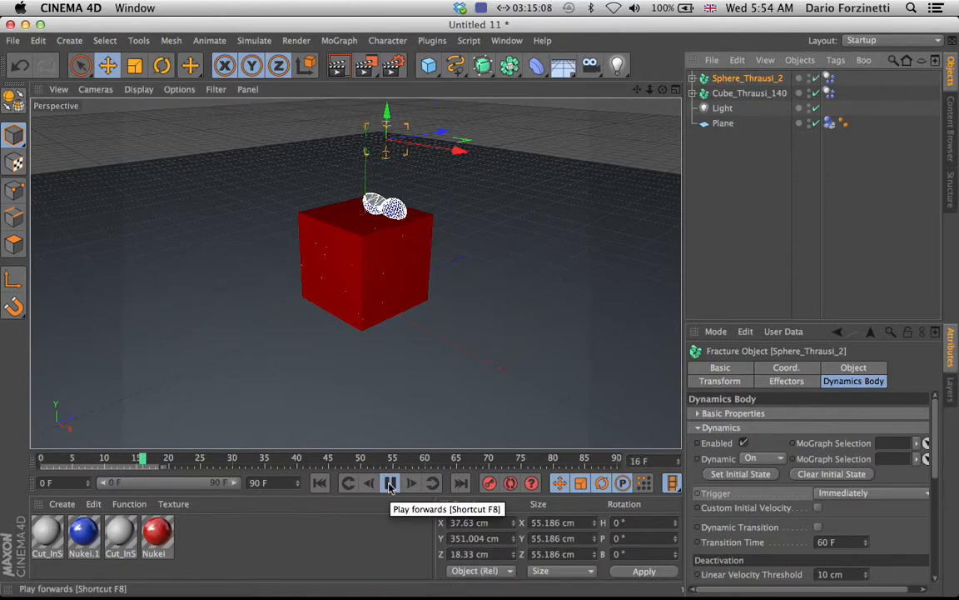
pyautogui.click(391, 485)
pyautogui.click(391, 485)
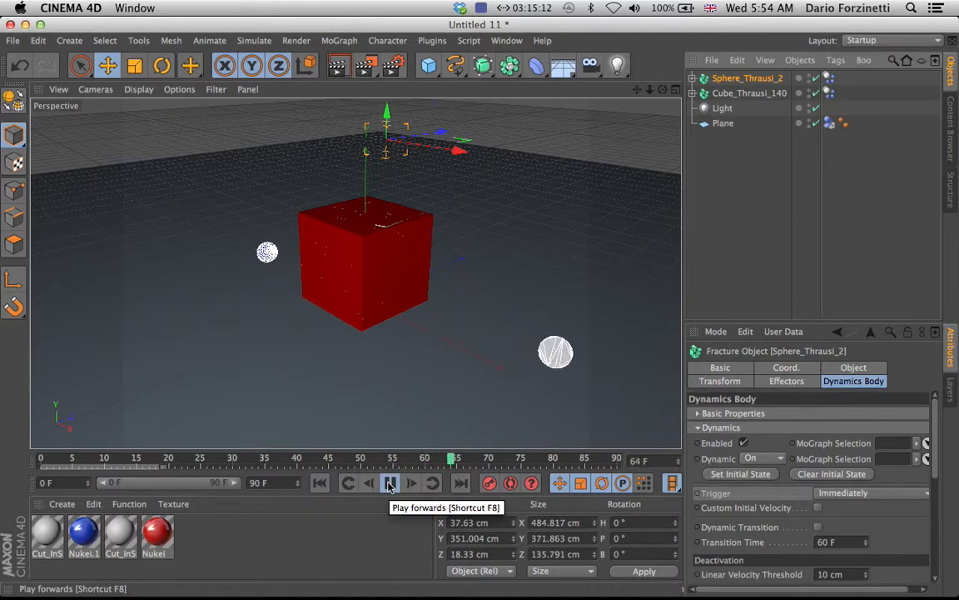
pyautogui.click(390, 485)
pyautogui.moveTo(476, 458); pyautogui.dragTo(40, 441)
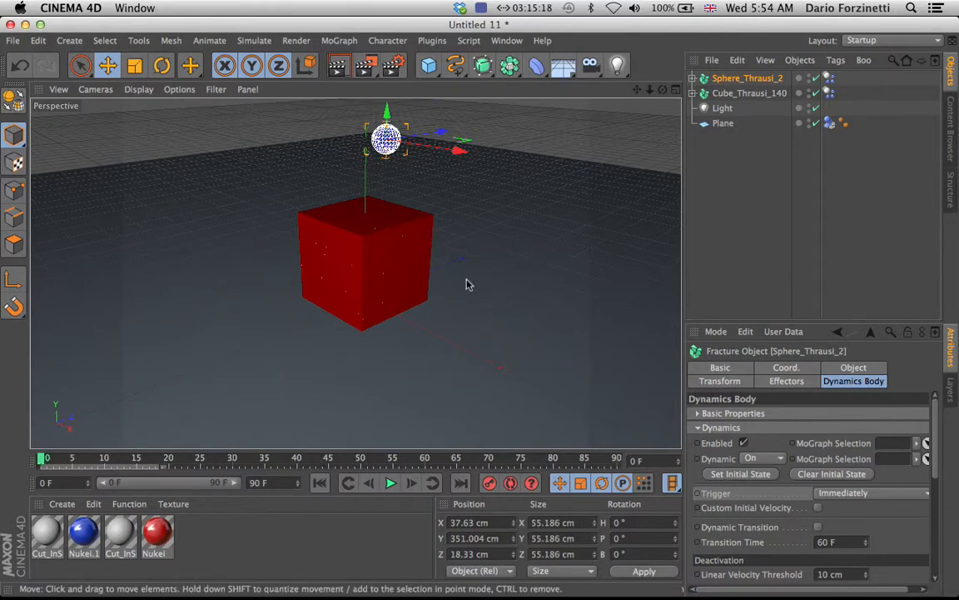
# Step: Set the fractured cube's Trigger Velocity Threshold to 1 cm, keeping its dynamics trigger at On Collision
pyautogui.click(420, 254)
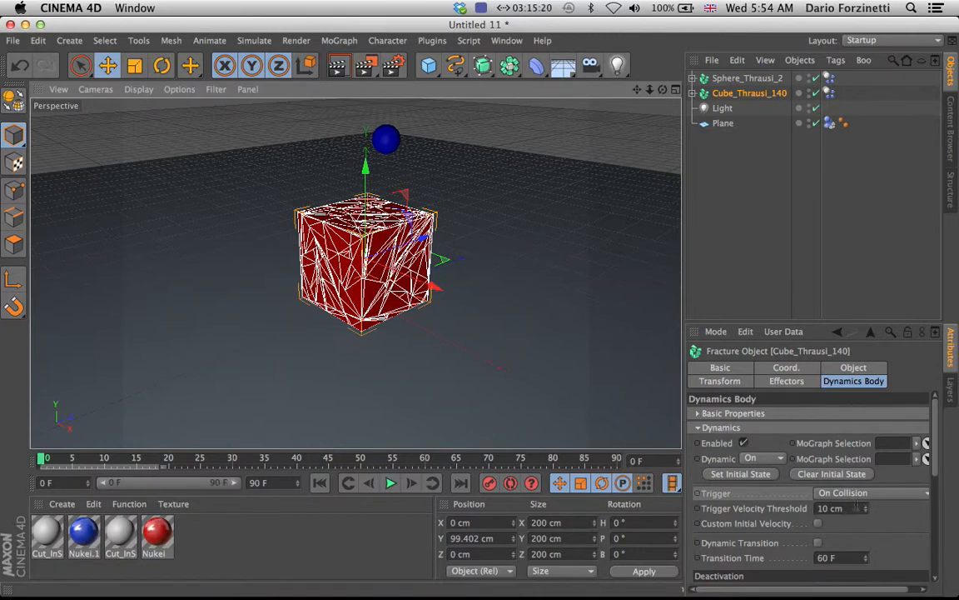
pyautogui.moveTo(867, 509); pyautogui.dragTo(866, 509)
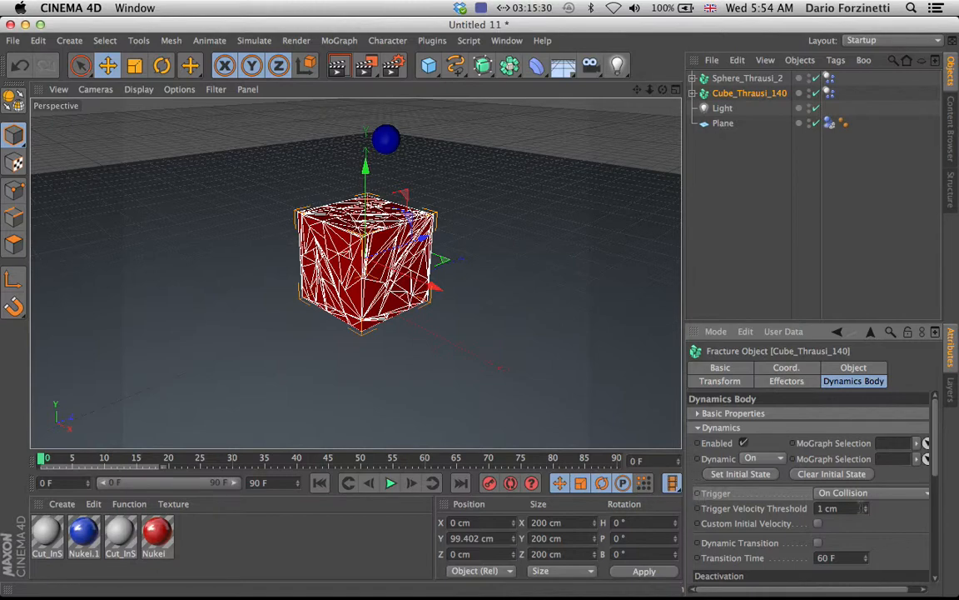
pyautogui.click(827, 494)
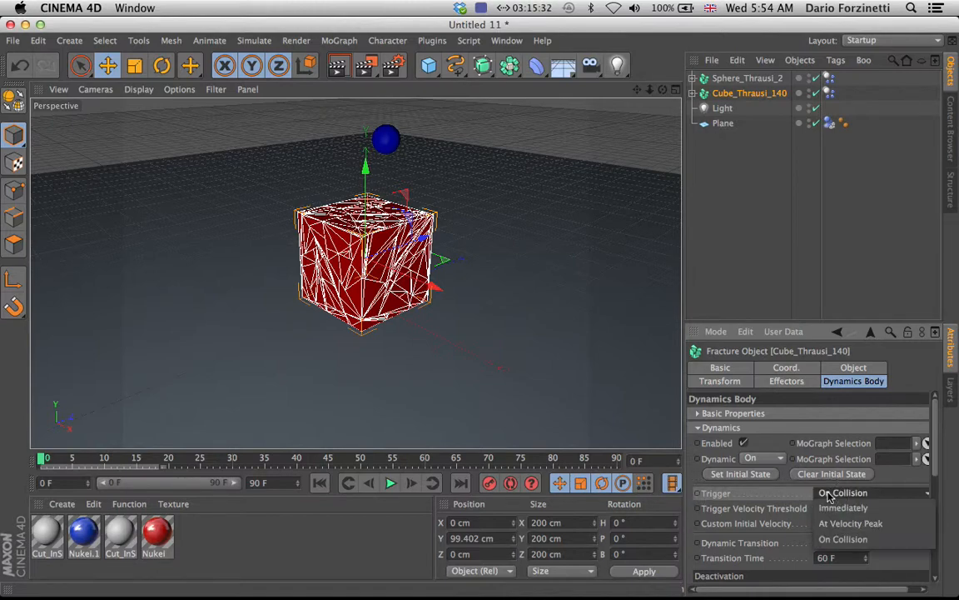
pyautogui.click(837, 540)
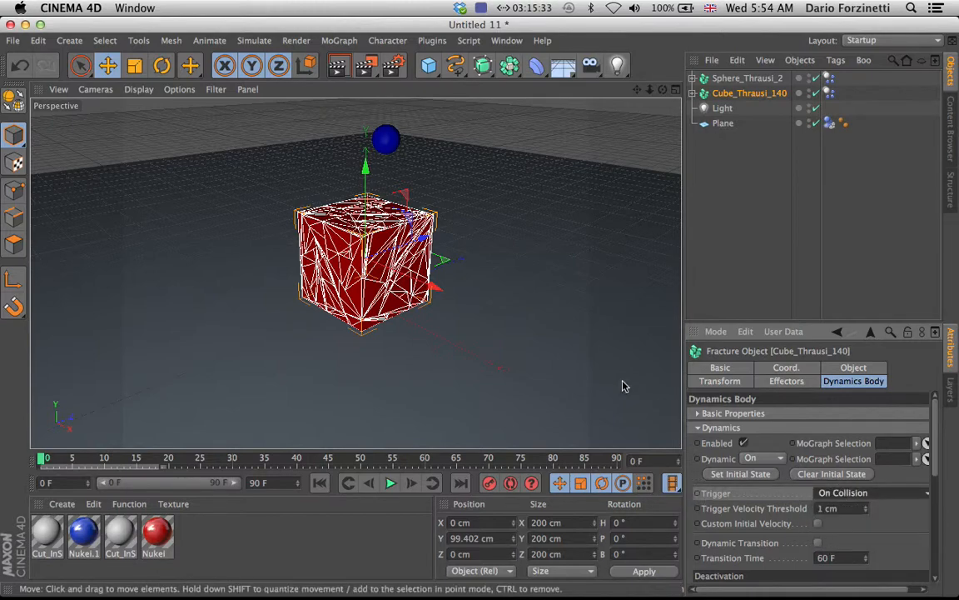
# Step: Play the simulation to check how the cube breaks with the lower trigger threshold, and rewind to frame 0
pyautogui.click(386, 136)
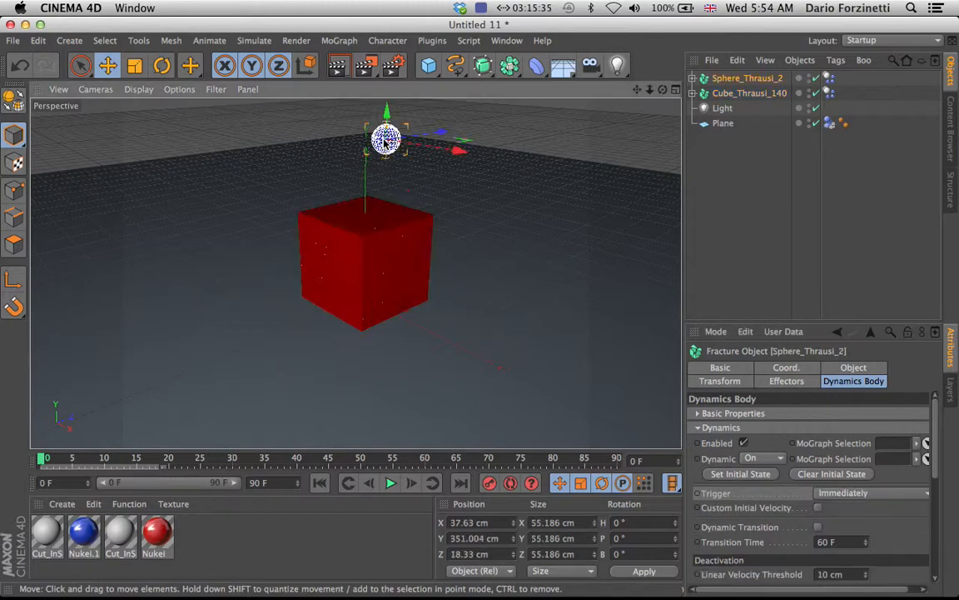
pyautogui.click(389, 483)
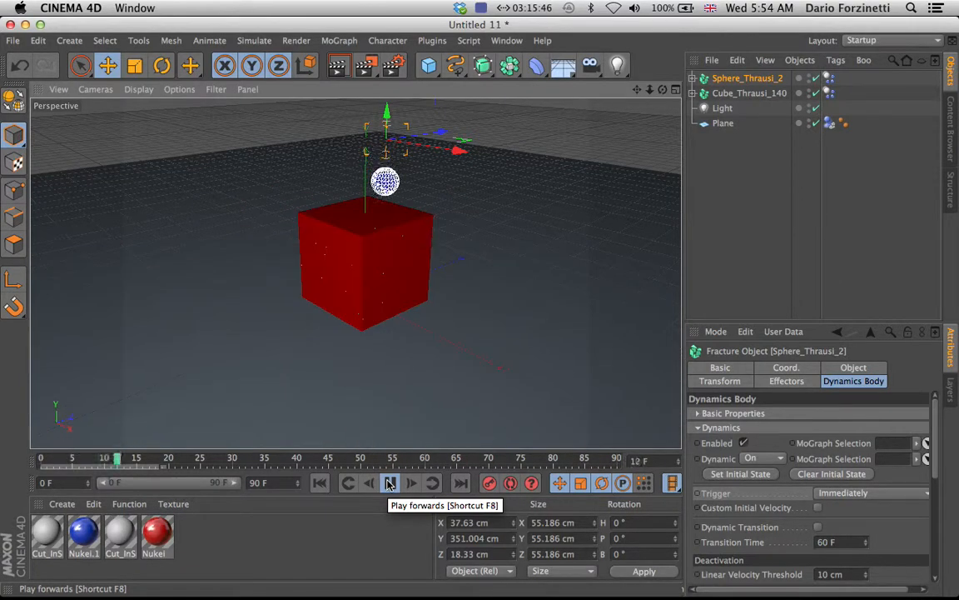
pyautogui.click(390, 484)
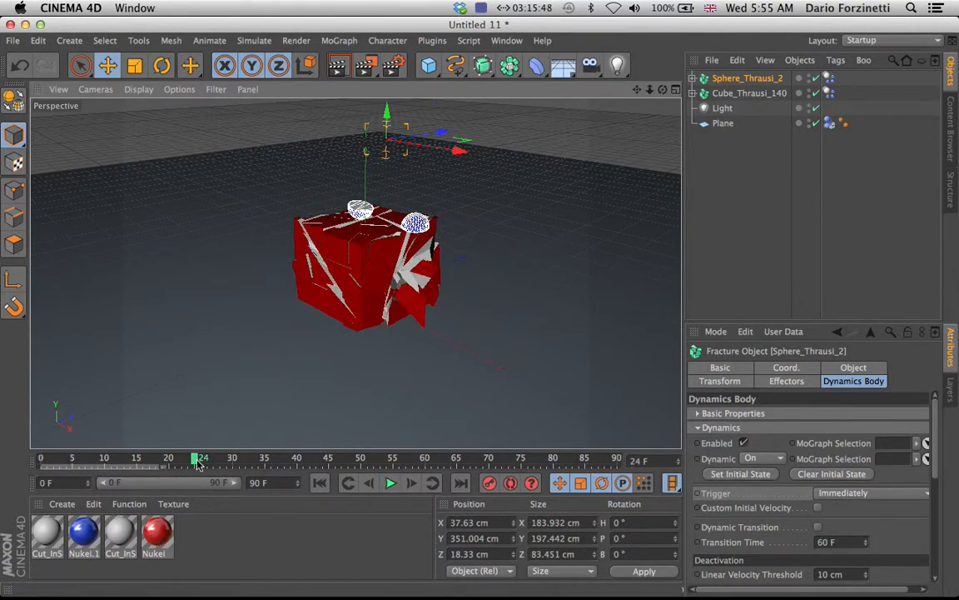
pyautogui.moveTo(198, 465); pyautogui.dragTo(37, 458)
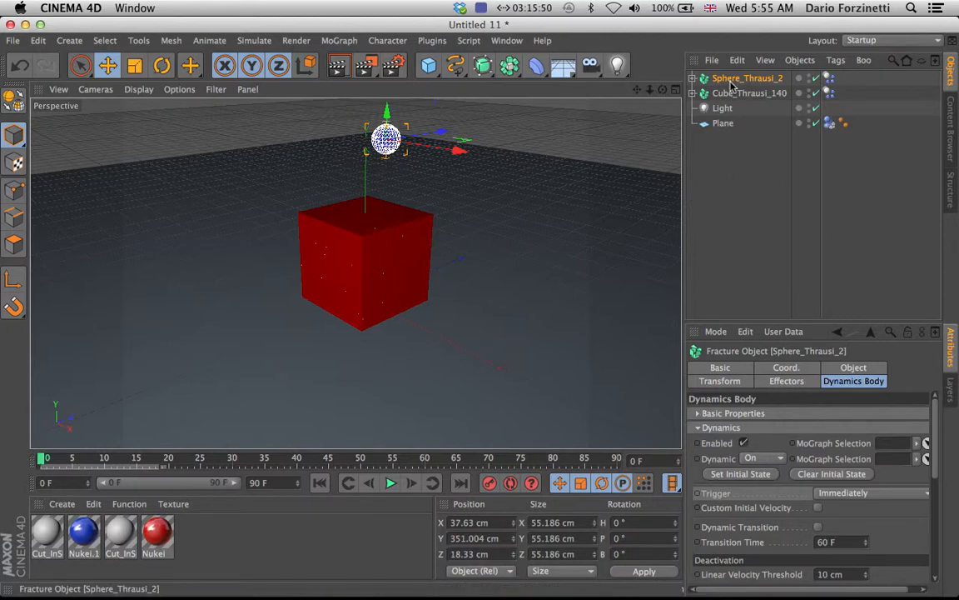
# Step: Delete the fractured sphere and add a MoGraph MoText object to the scene
pyautogui.press('Delete')
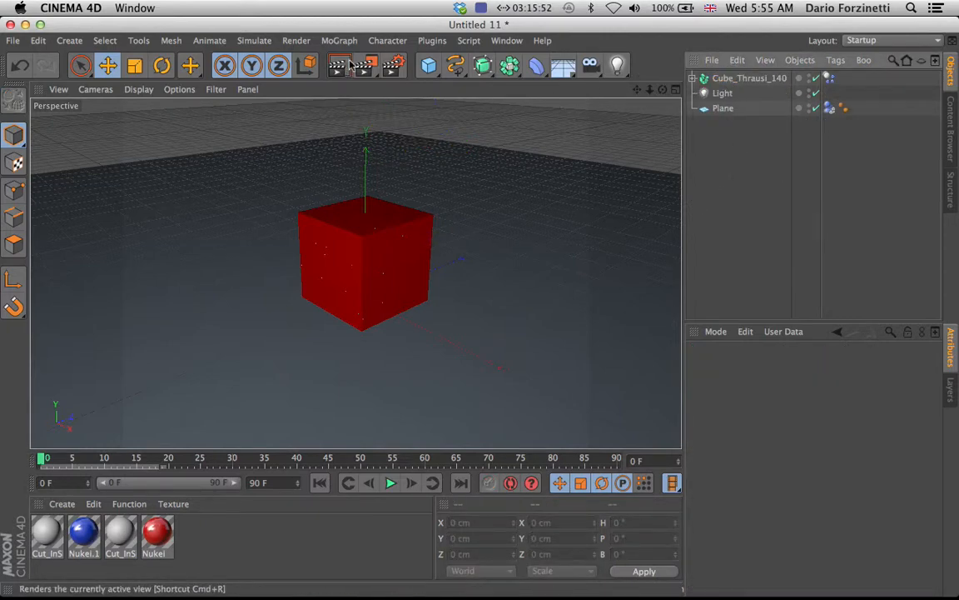
pyautogui.moveTo(429, 66)
pyautogui.mouseDown()
pyautogui.moveTo(512, 111)
pyautogui.moveTo(519, 131)
pyautogui.moveTo(581, 134)
pyautogui.moveTo(495, 62)
pyautogui.moveTo(422, 61)
pyautogui.mouseUp()
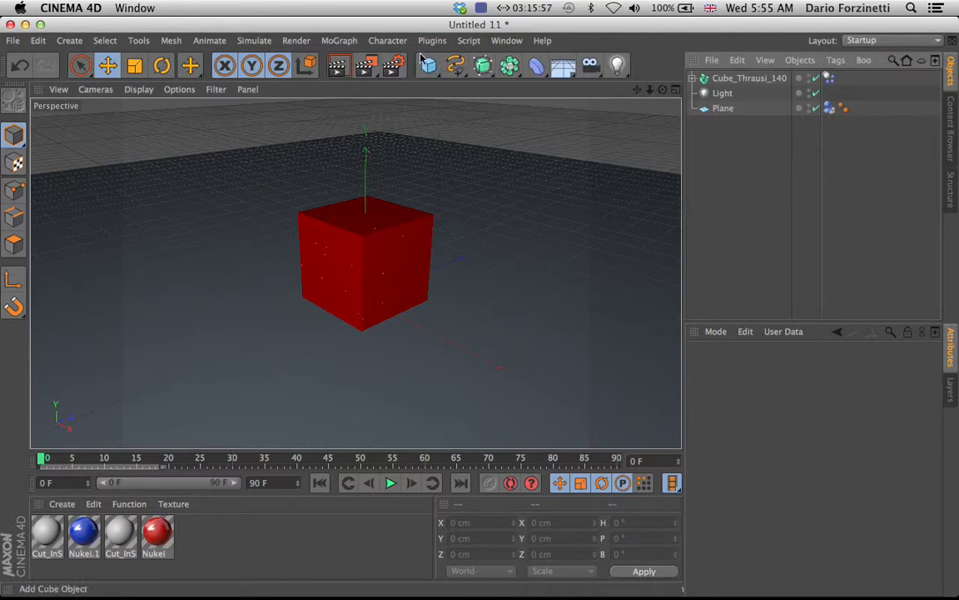
pyautogui.click(297, 44)
pyautogui.moveTo(175, 40)
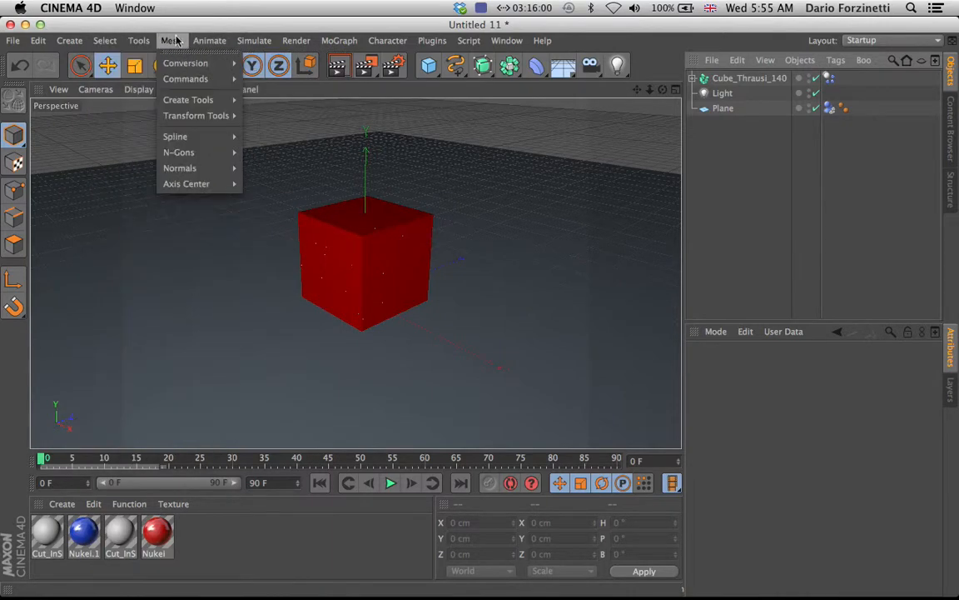
pyautogui.moveTo(218, 46)
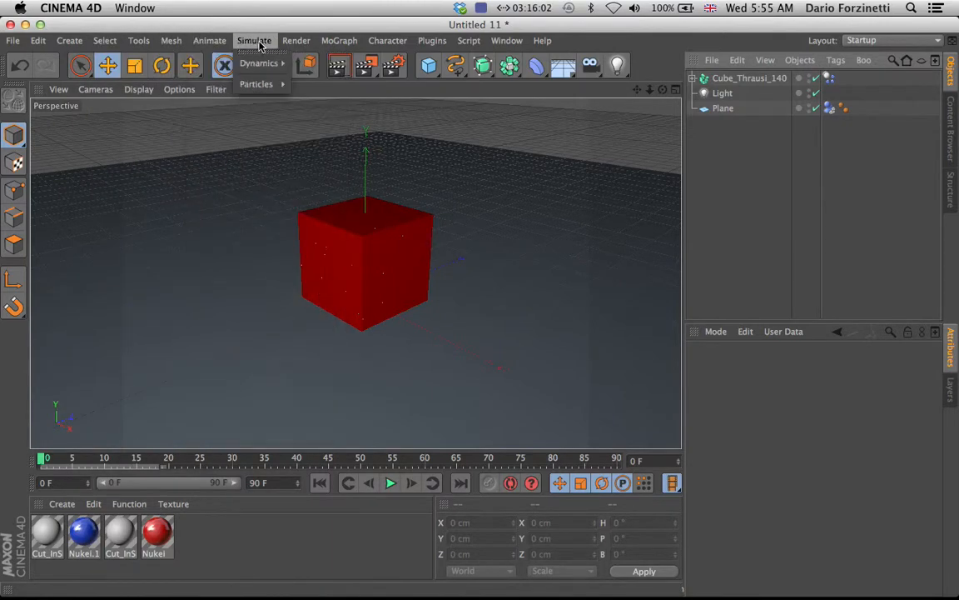
pyautogui.moveTo(302, 46)
pyautogui.moveTo(338, 43)
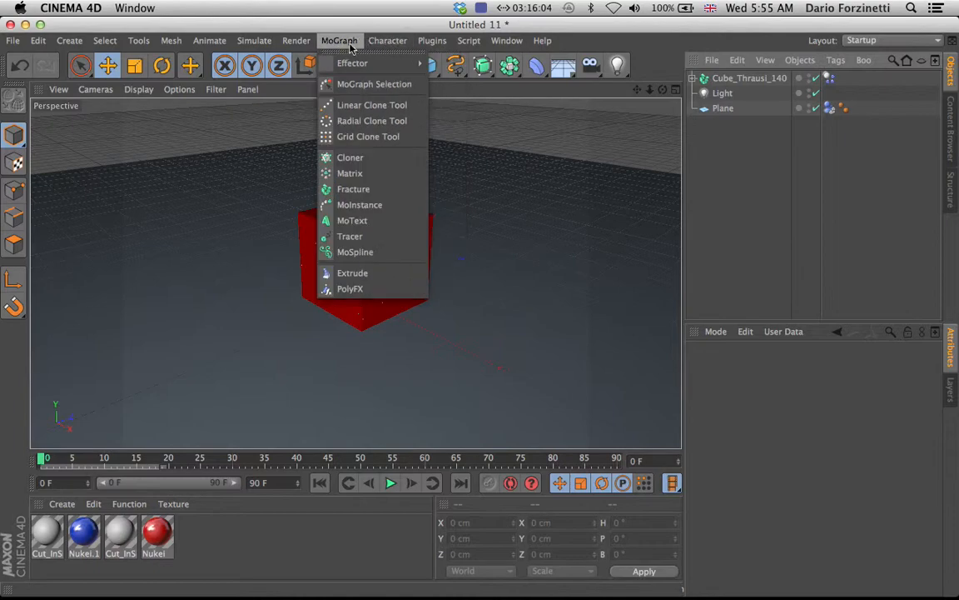
pyautogui.click(344, 218)
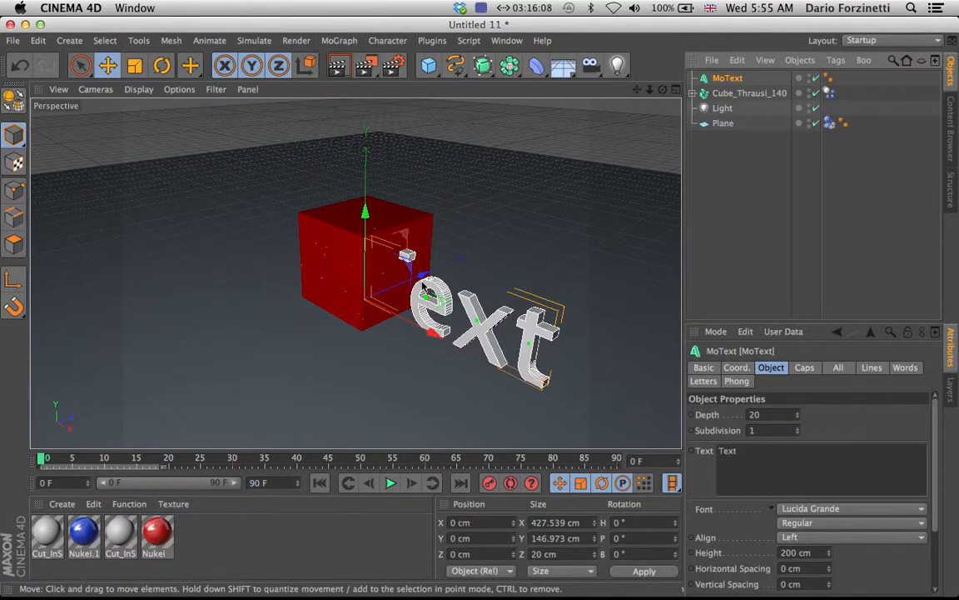
# Step: Set the MoText wording to "Awesome Sauce" and move it to about X -298, Y 343, Z -311 cm
pyautogui.moveTo(364, 209); pyautogui.dragTo(393, 80)
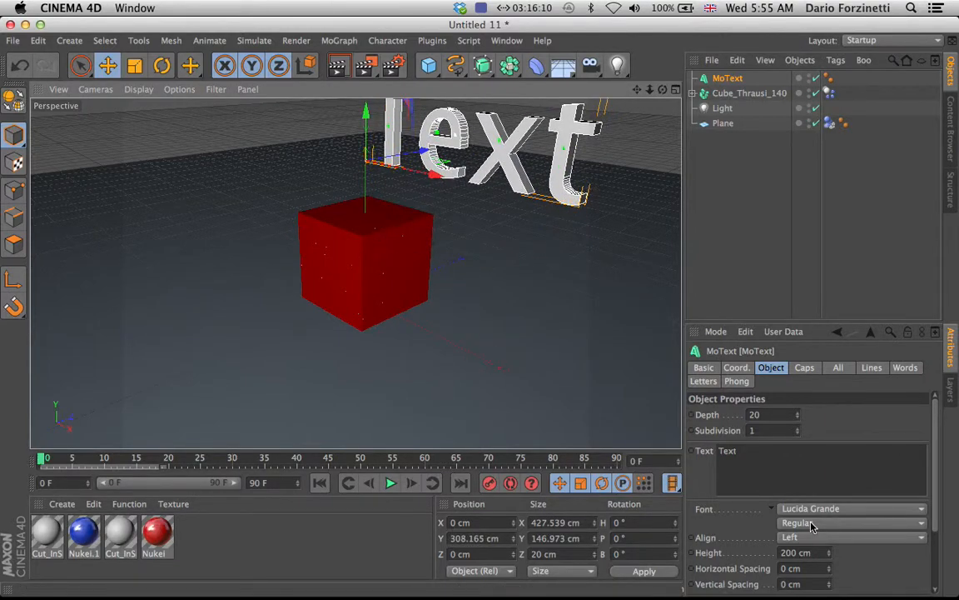
pyautogui.moveTo(801, 472); pyautogui.dragTo(708, 421)
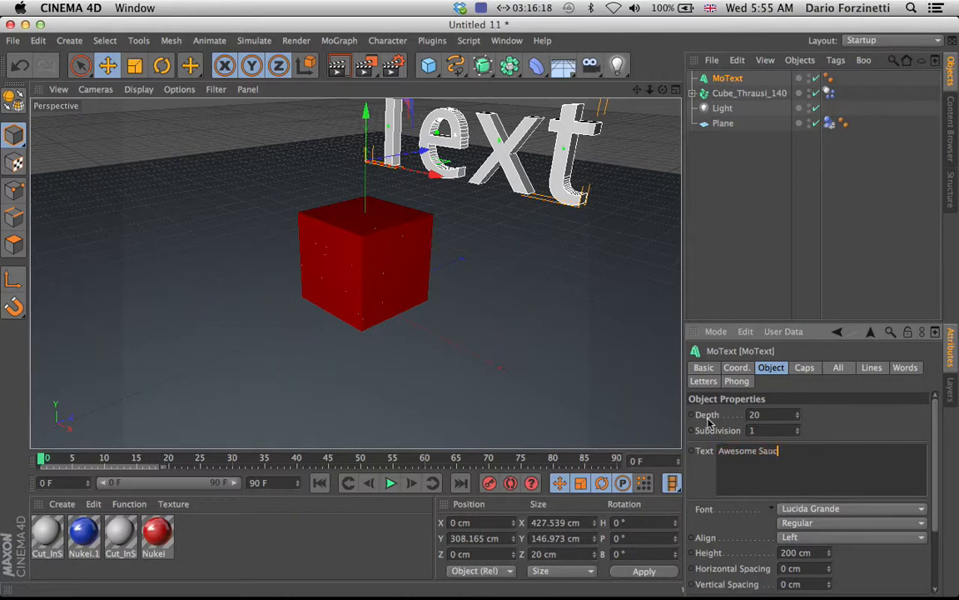
pyautogui.moveTo(573, 185); pyautogui.dragTo(352, 148)
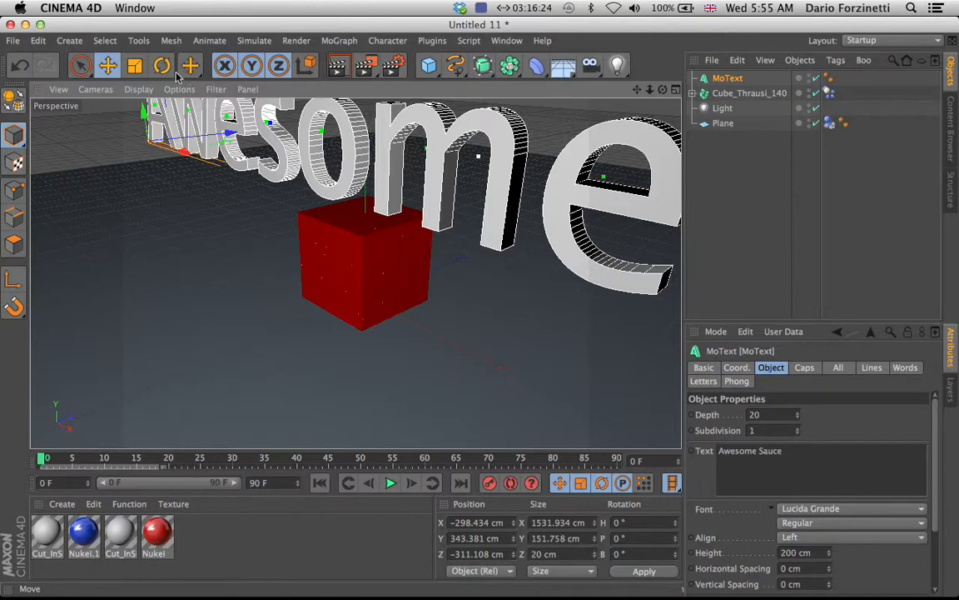
# Step: Scale the text down to about 502 cm wide and move it to about X 143, Y 384, Z -311 cm
pyautogui.click(134, 65)
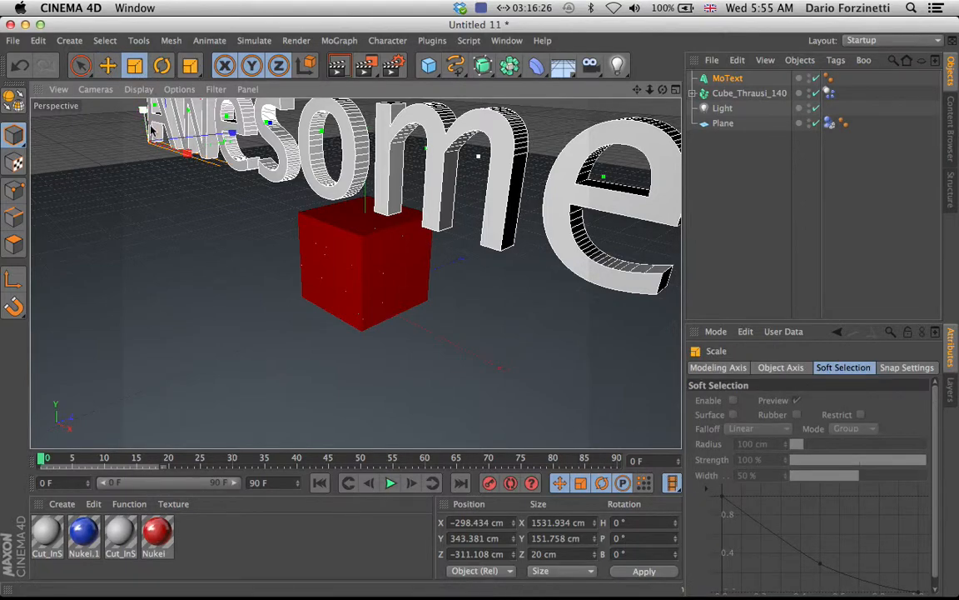
pyautogui.moveTo(134, 108); pyautogui.dragTo(292, 192)
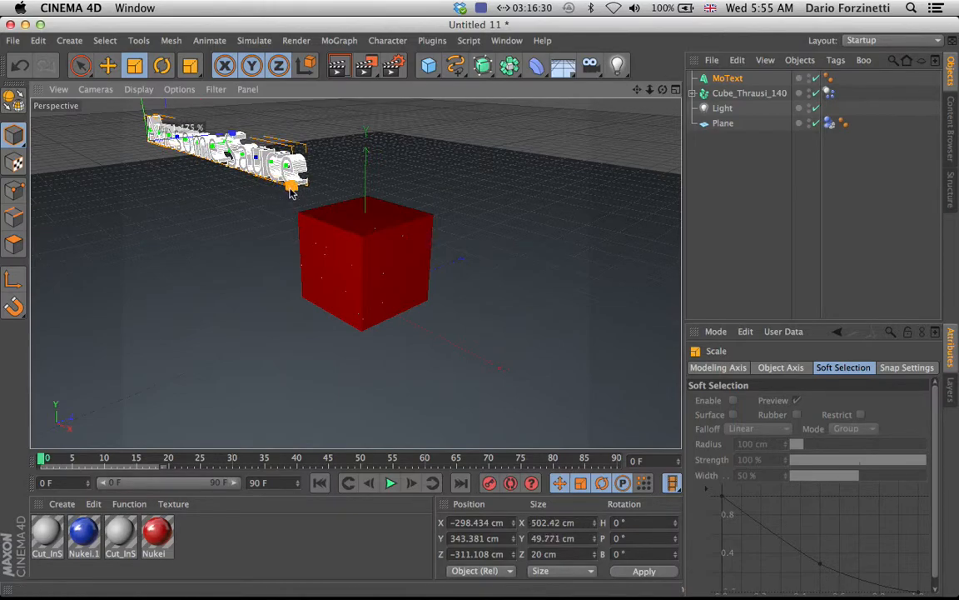
pyautogui.click(77, 65)
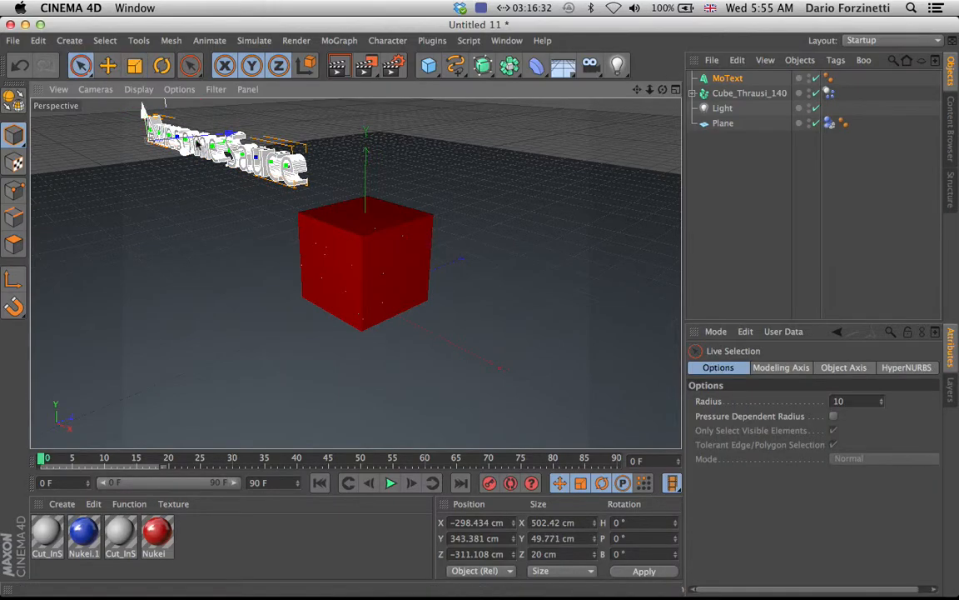
pyautogui.moveTo(169, 140); pyautogui.dragTo(319, 201)
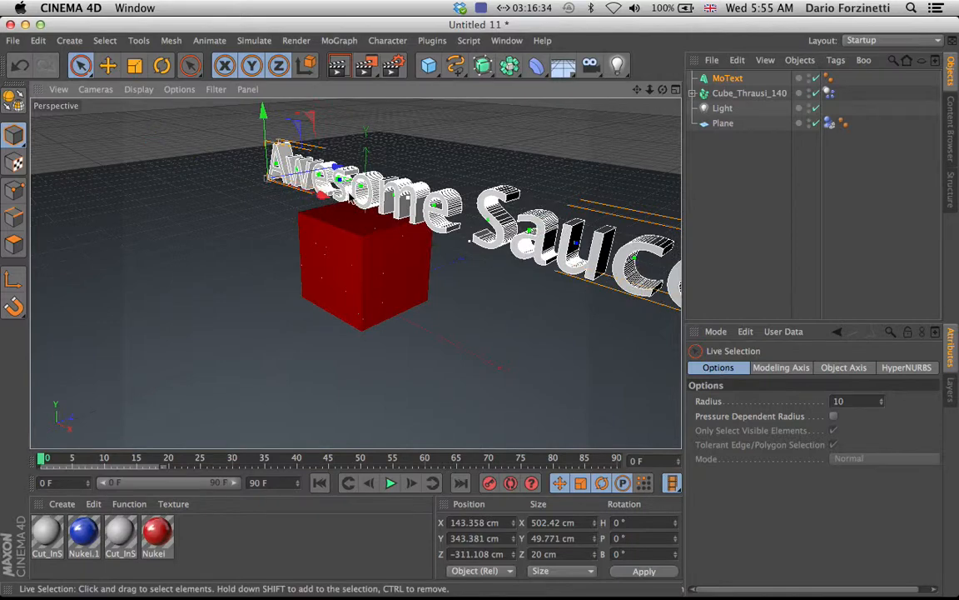
pyautogui.moveTo(254, 133); pyautogui.dragTo(257, 101)
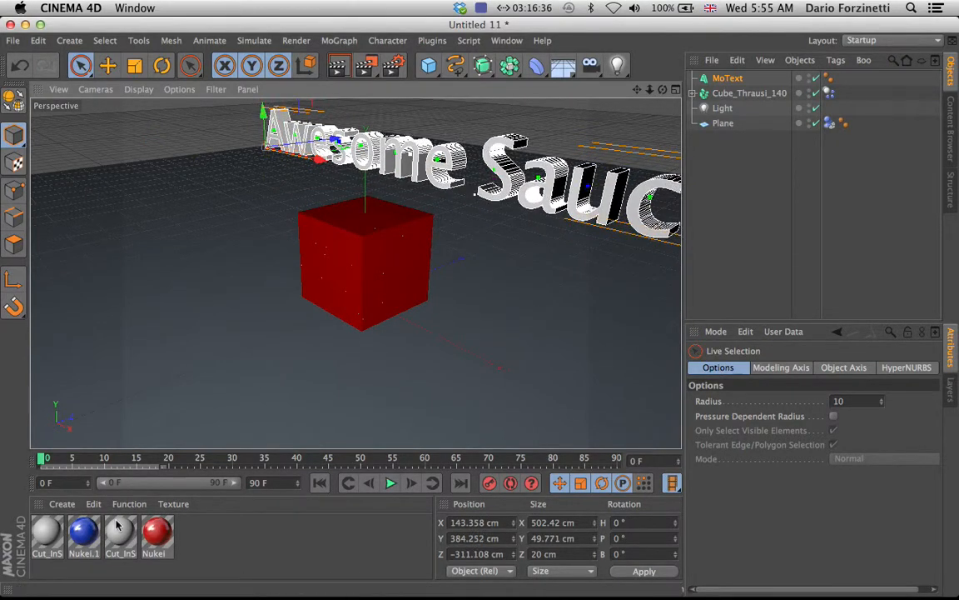
# Step: Apply the blue Nukei.1 material to the MoText and add a Rigid Body simulation tag to it
pyautogui.moveTo(84, 537); pyautogui.dragTo(316, 148)
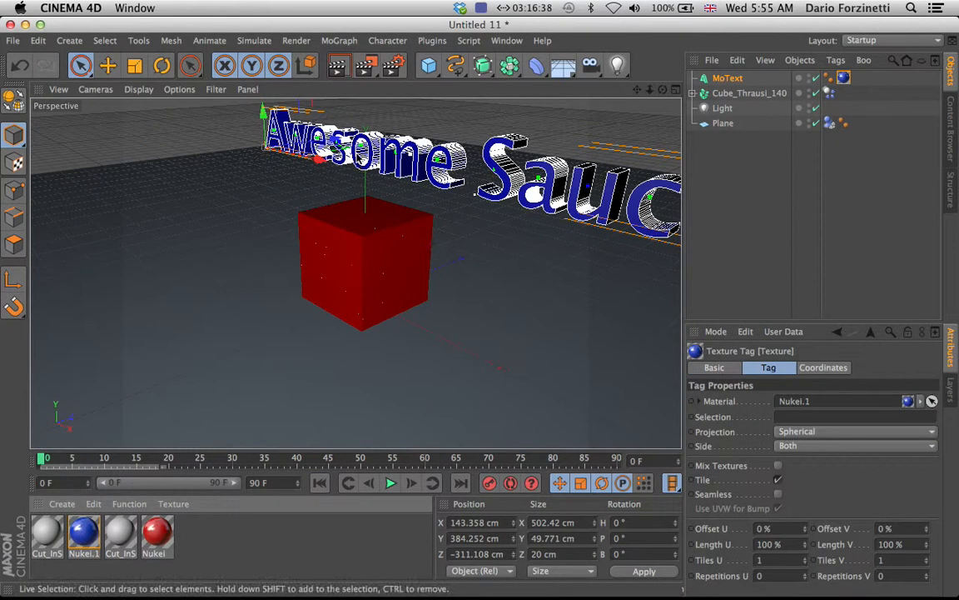
pyautogui.rightClick(749, 79)
pyautogui.moveTo(801, 147)
pyautogui.click(633, 150)
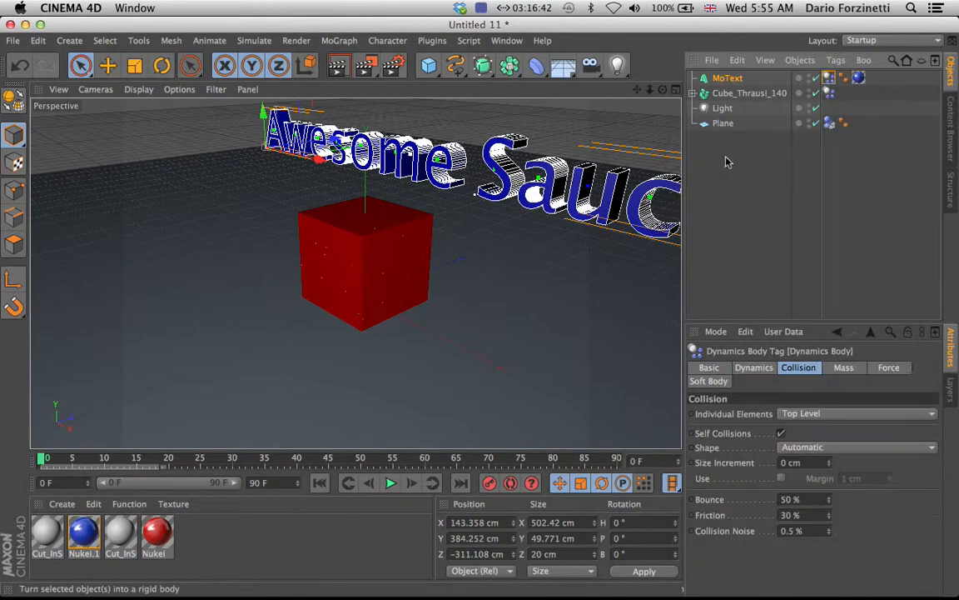
pyautogui.click(757, 159)
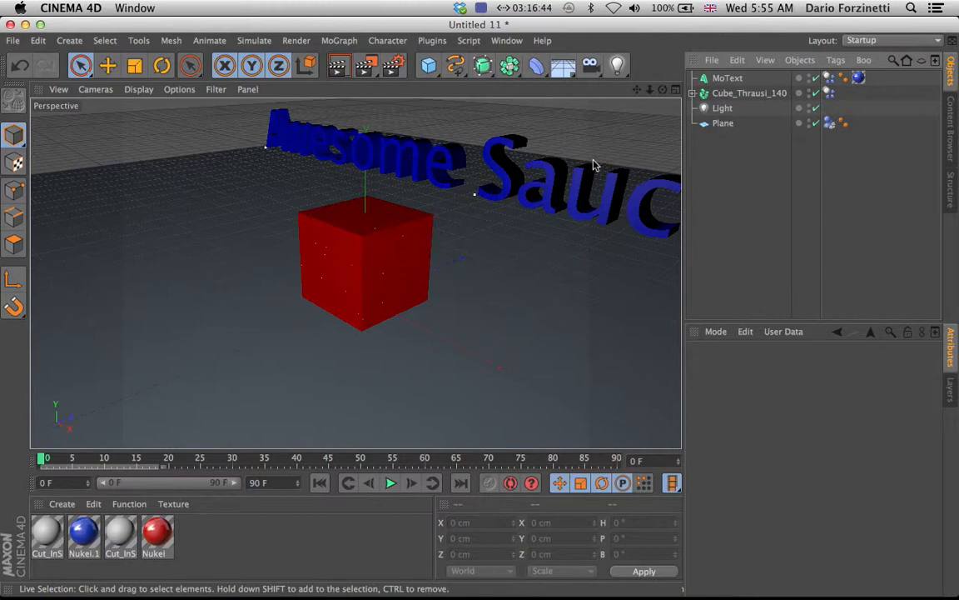
# Step: Preview the simulation, return to frame 0, and move the MoText above the cube to about X -246, Y 384, Z 8 cm
pyautogui.click(391, 483)
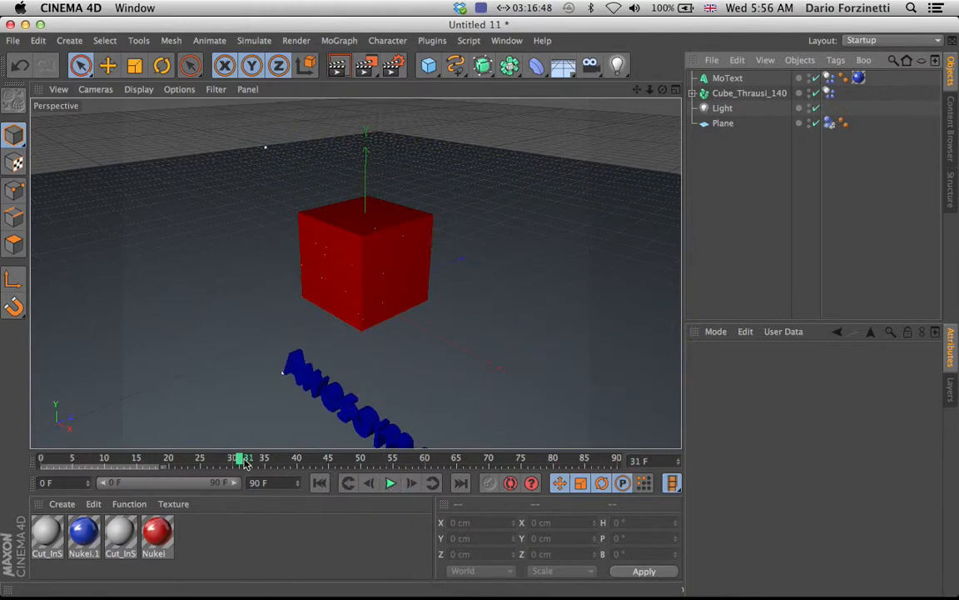
pyautogui.moveTo(247, 463); pyautogui.dragTo(43, 459)
pyautogui.click(370, 126)
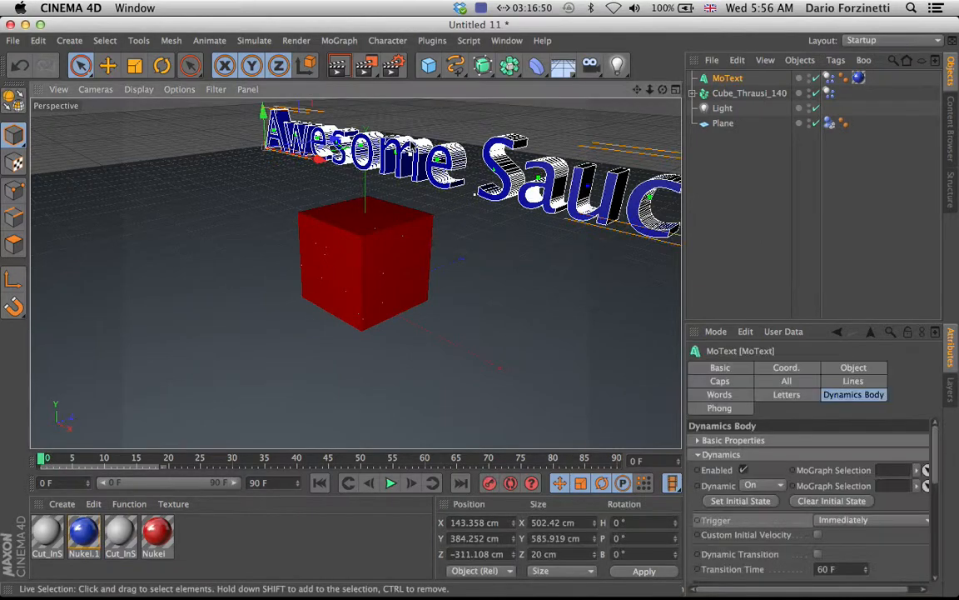
pyautogui.click(676, 90)
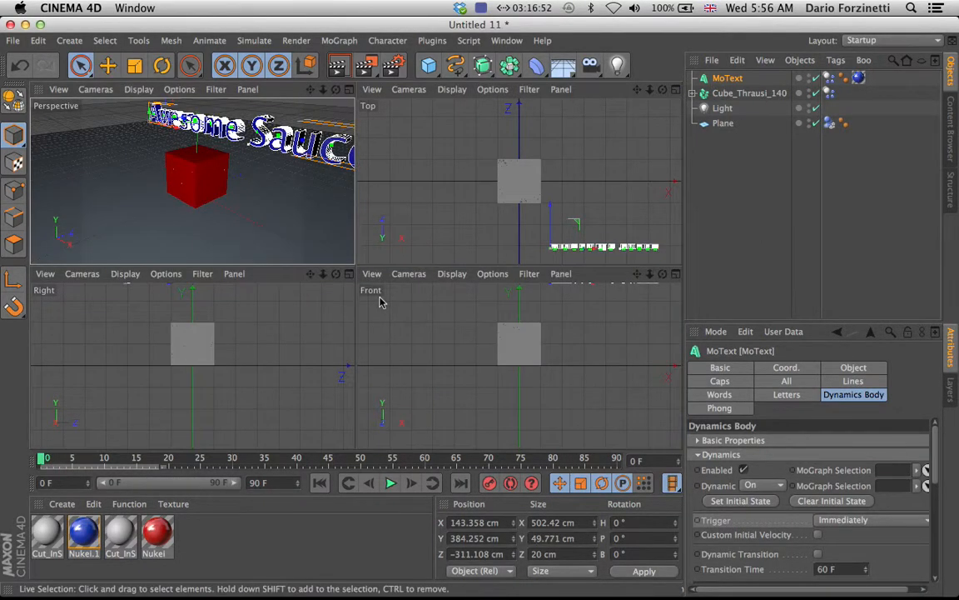
pyautogui.scroll(-5, 261, 339)
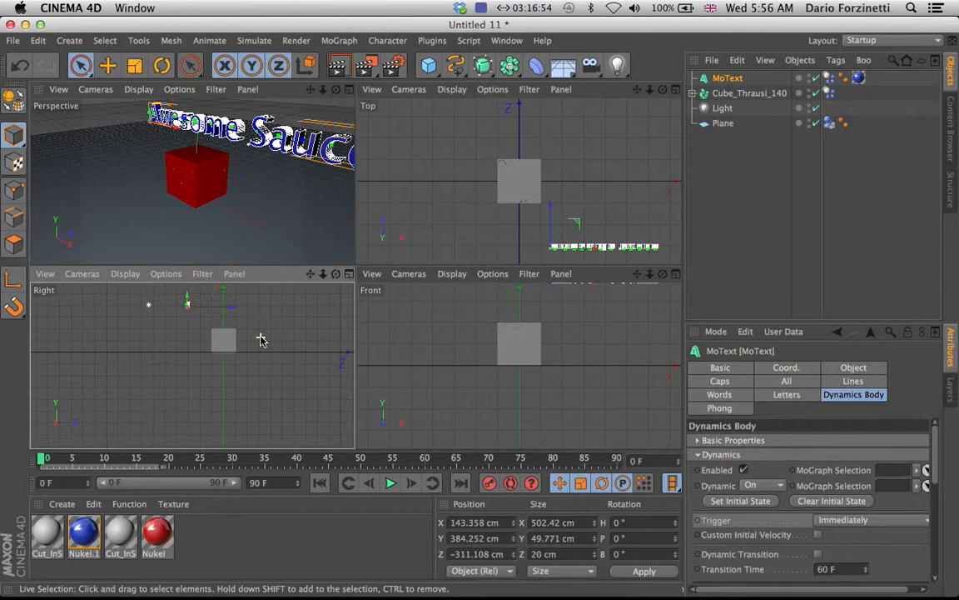
pyautogui.moveTo(213, 309); pyautogui.dragTo(250, 313)
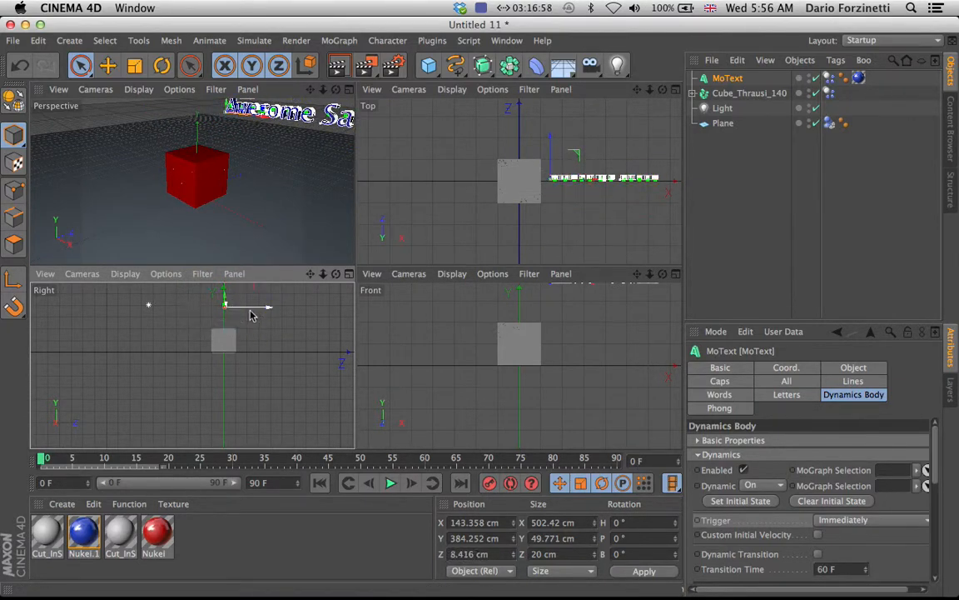
pyautogui.moveTo(575, 185); pyautogui.dragTo(486, 185)
pyautogui.scroll(-2, 509, 352)
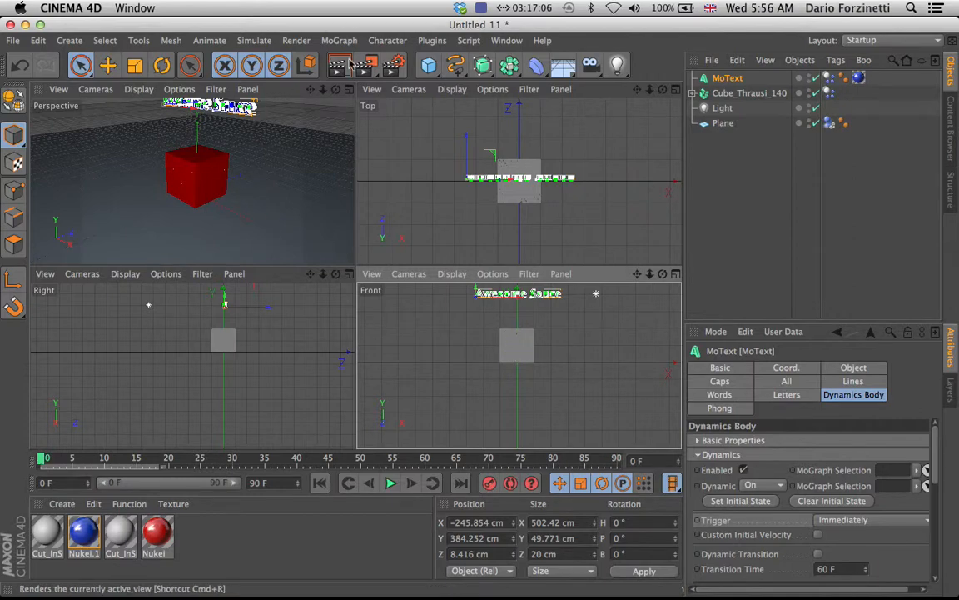
# Step: Play the simulation in the full-size perspective view up to frame 31 to check how the text hits the cube
pyautogui.click(348, 89)
pyautogui.click(390, 483)
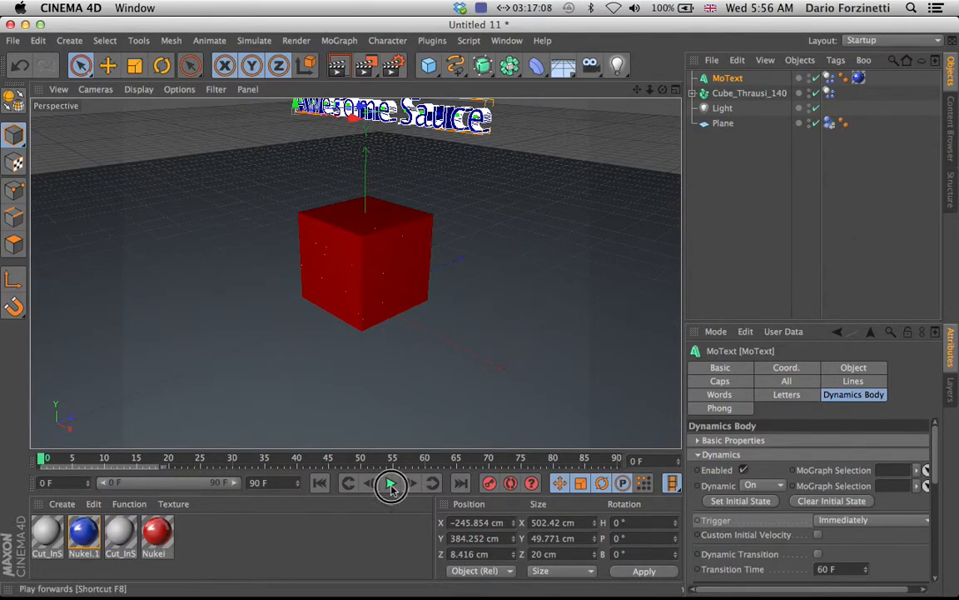
pyautogui.click(391, 484)
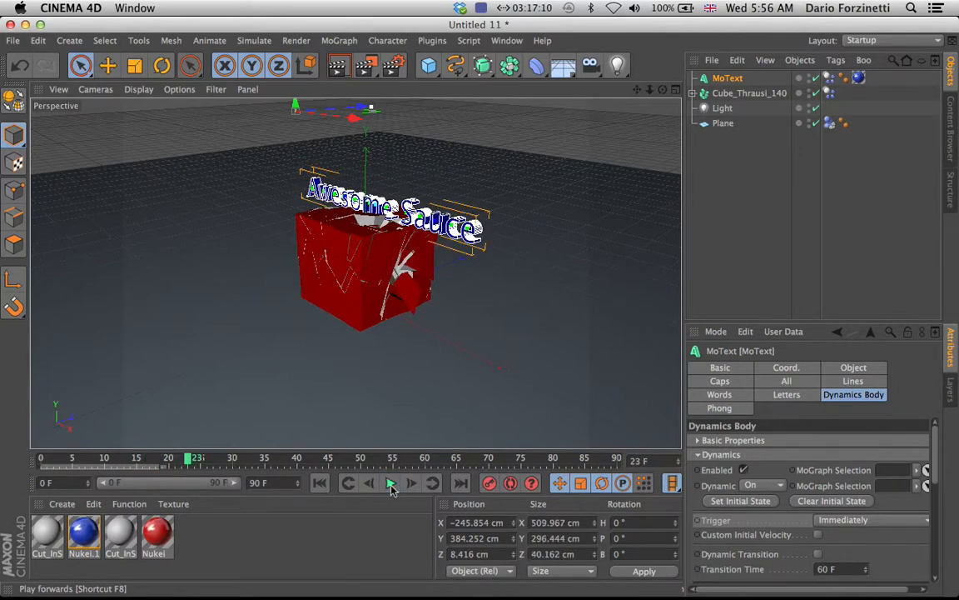
pyautogui.click(391, 484)
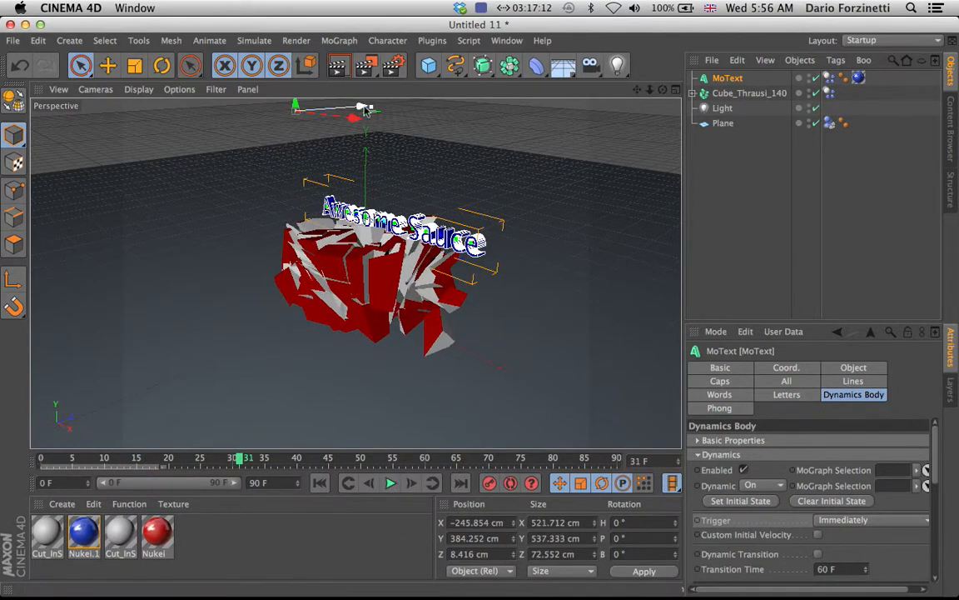
# Step: Render the perspective view at frame 31, from the current distance and as a close-up of the shattering cube
pyautogui.click(338, 68)
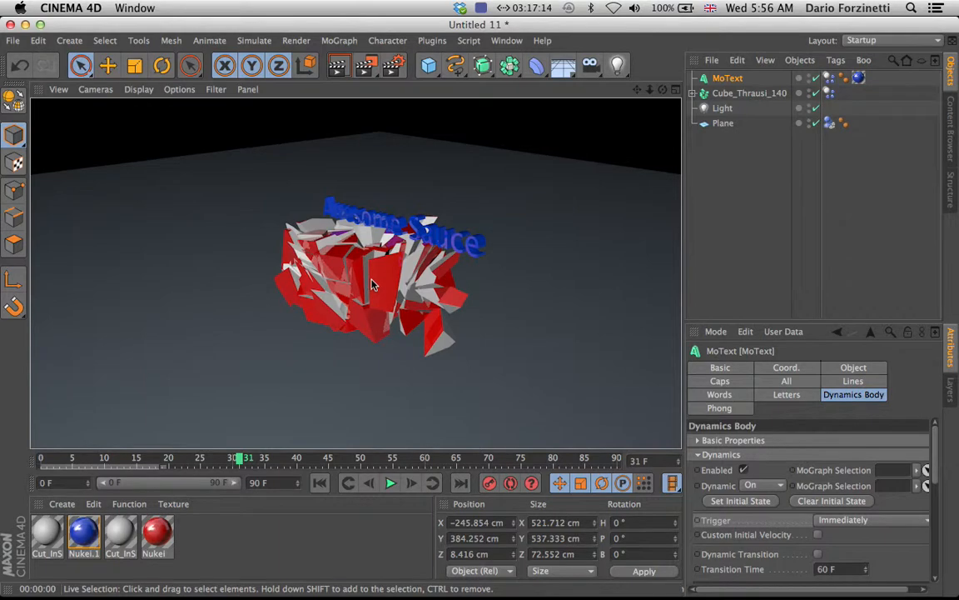
pyautogui.scroll(2, 372, 284)
pyautogui.scroll(3, 371, 284)
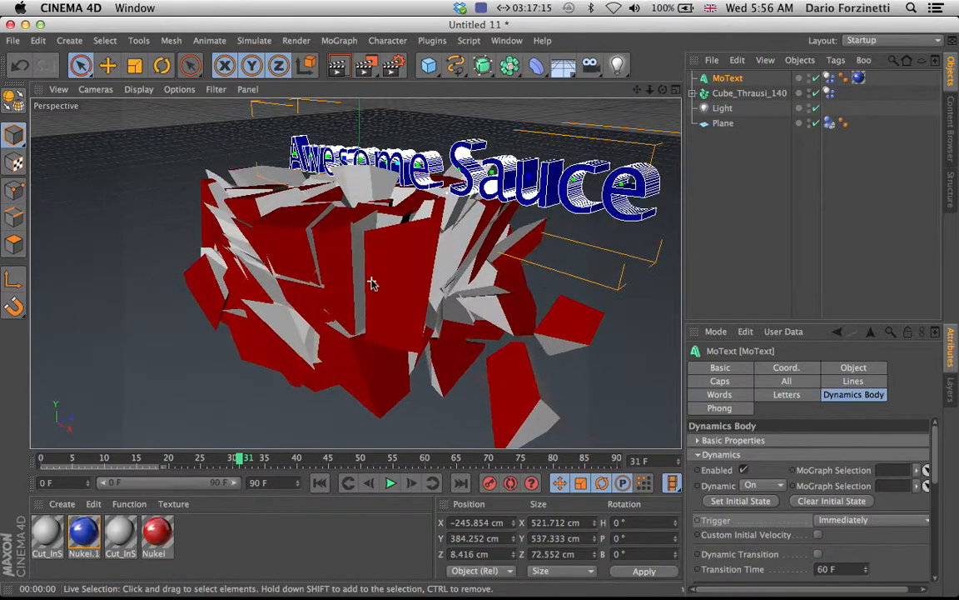
pyautogui.click(338, 68)
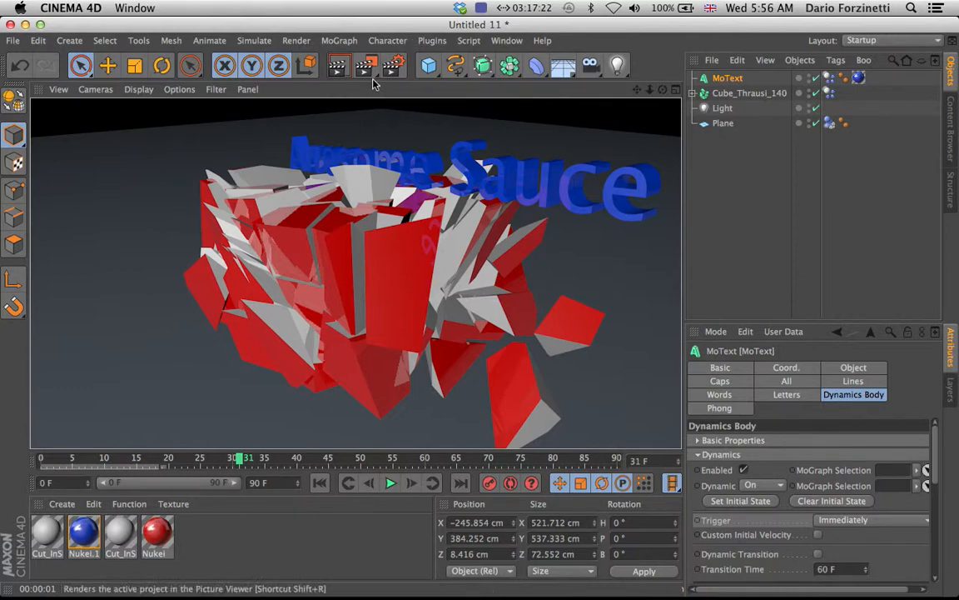
# Step: Make a Full Render preview of all frames with an image size of 250 and a frame rate of 30
pyautogui.click(370, 70)
pyautogui.moveTo(371, 72); pyautogui.dragTo(425, 154)
pyautogui.click(433, 172)
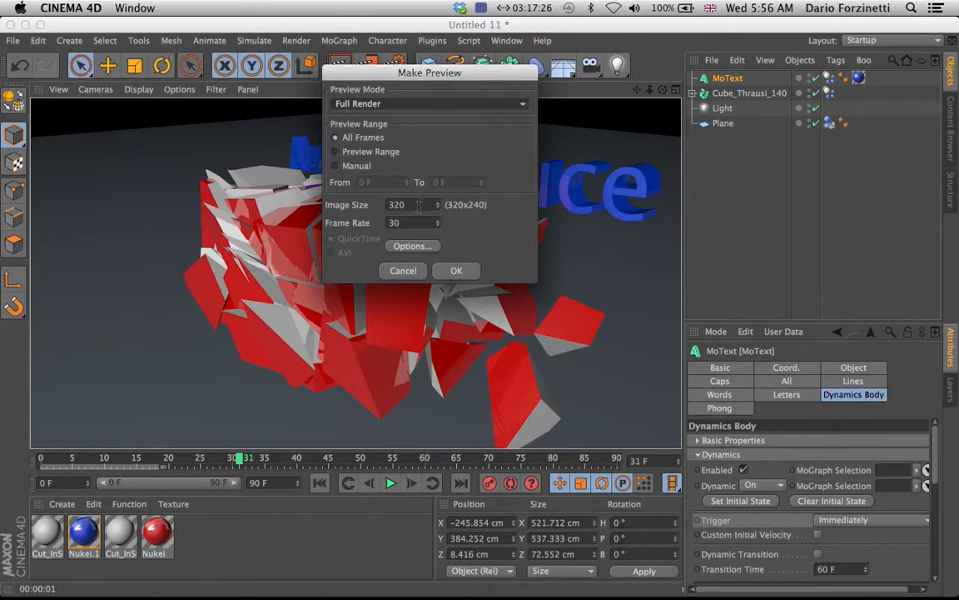
pyautogui.moveTo(410, 201); pyautogui.dragTo(372, 205)
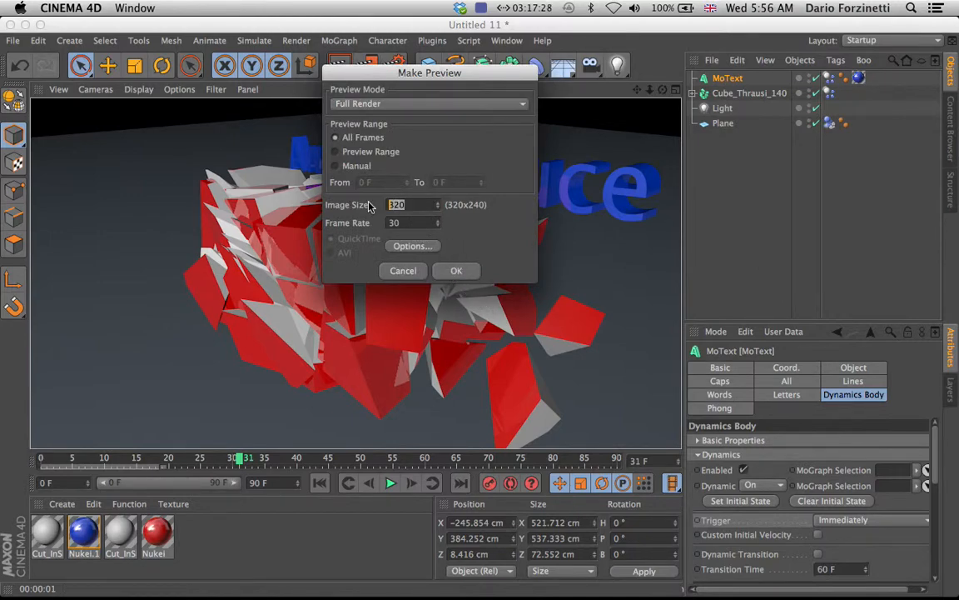
pyautogui.click(450, 272)
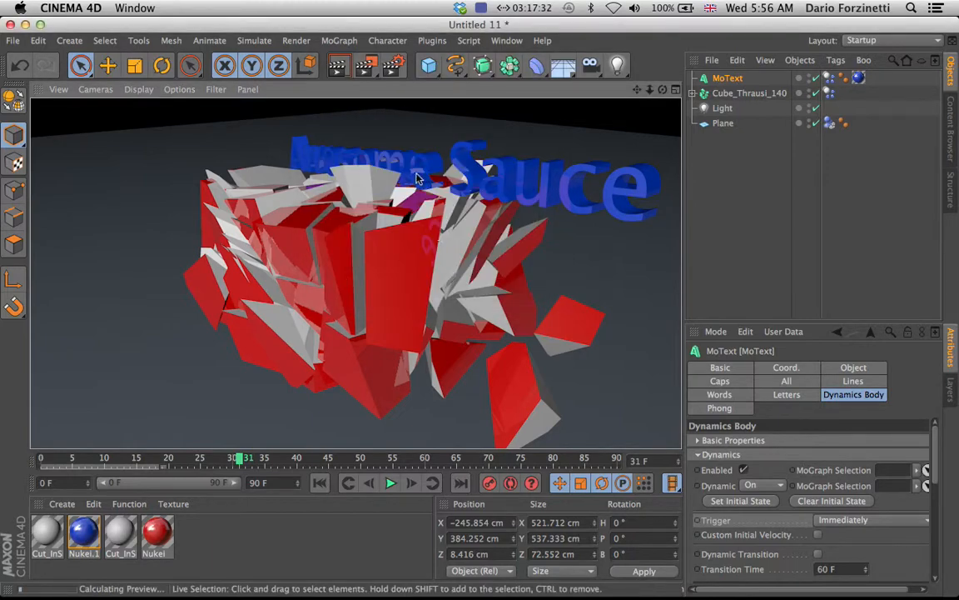
# Step: Render the view from a low angle among the fragments and inspect the text and shattered cube from other sides
pyautogui.moveTo(663, 89); pyautogui.dragTo(808, 40)
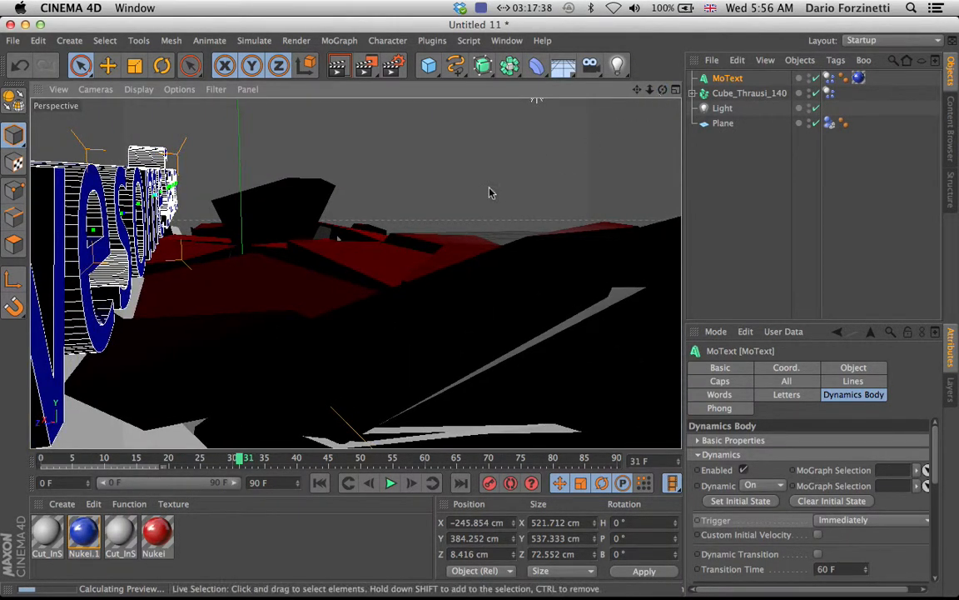
pyautogui.click(337, 65)
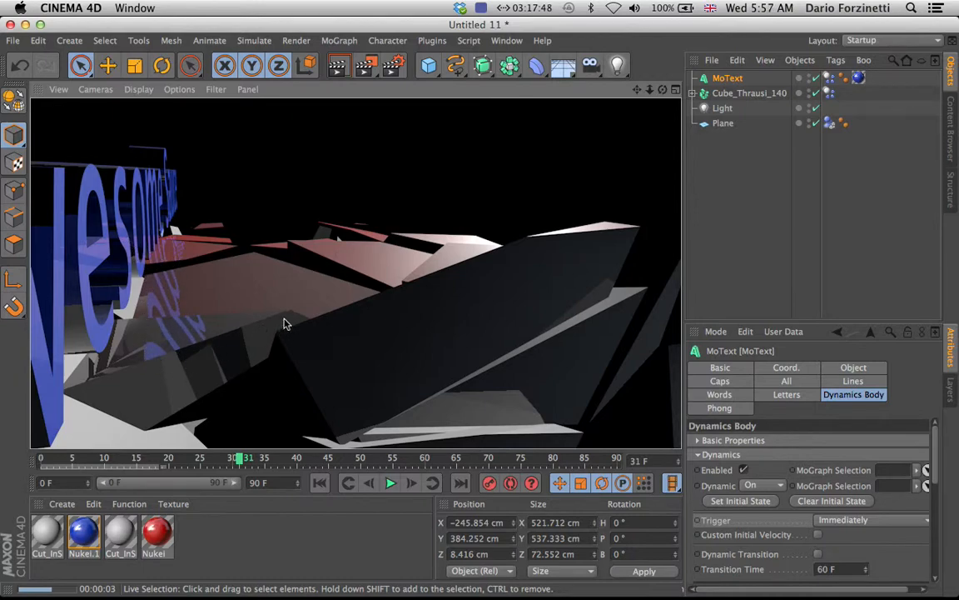
pyautogui.moveTo(663, 90)
pyautogui.mouseDown()
pyautogui.moveTo(550, 116)
pyautogui.moveTo(508, 138)
pyautogui.moveTo(408, 108)
pyautogui.moveTo(383, 146)
pyautogui.moveTo(663, 91)
pyautogui.moveTo(591, 125)
pyautogui.moveTo(546, 117)
pyautogui.mouseUp()
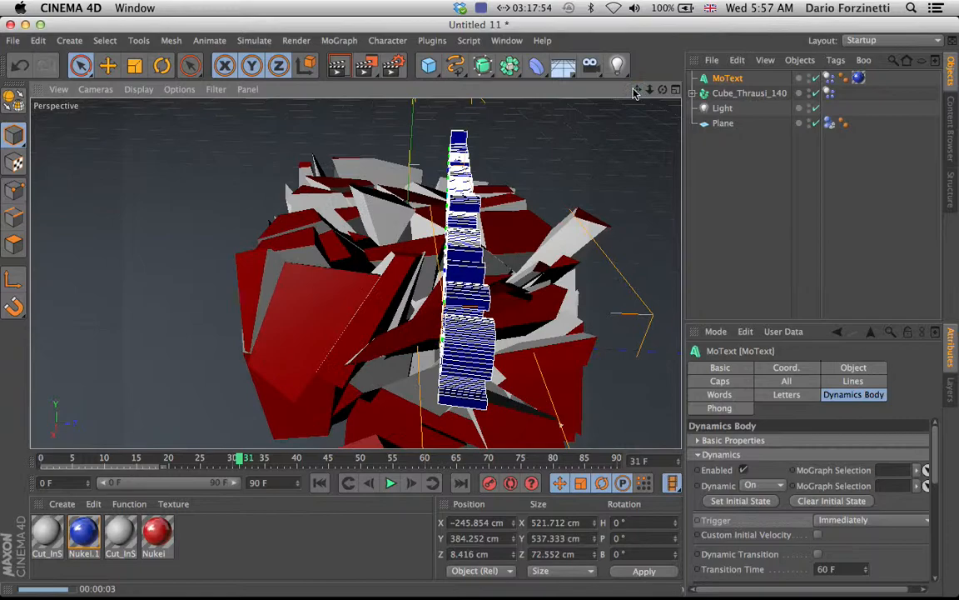
pyautogui.moveTo(663, 89); pyautogui.dragTo(566, 112)
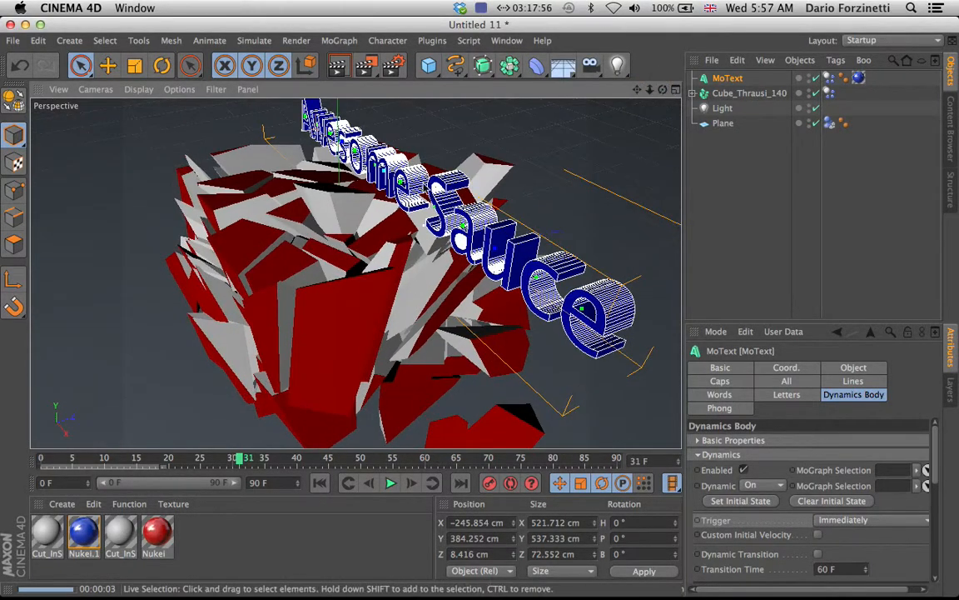
# Step: Move the Picture Viewer aside and render the perspective view of the shattered cube from above
pyautogui.hotkey('shift', 'r')
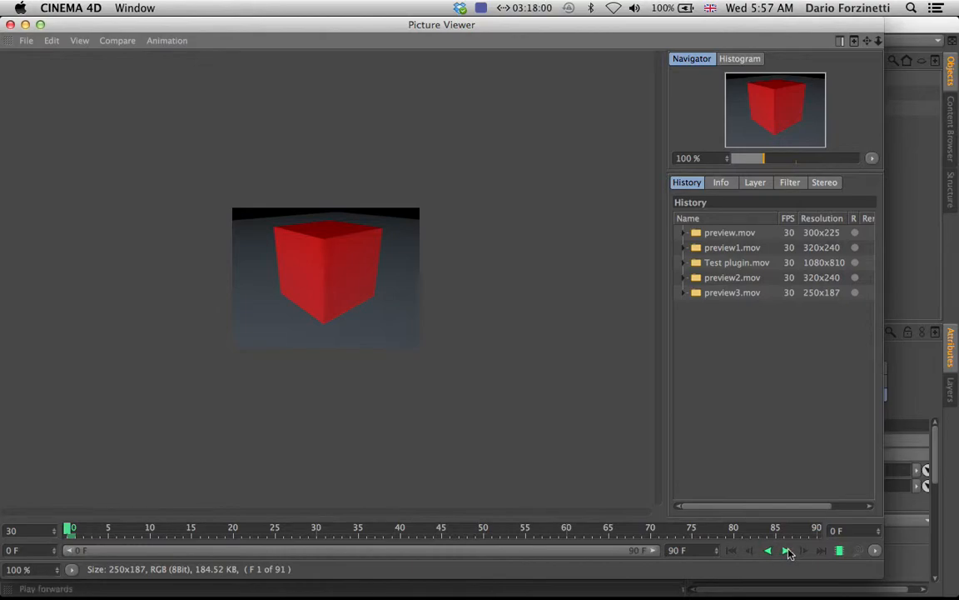
pyautogui.click(903, 163)
pyautogui.moveTo(895, 26); pyautogui.dragTo(856, 448)
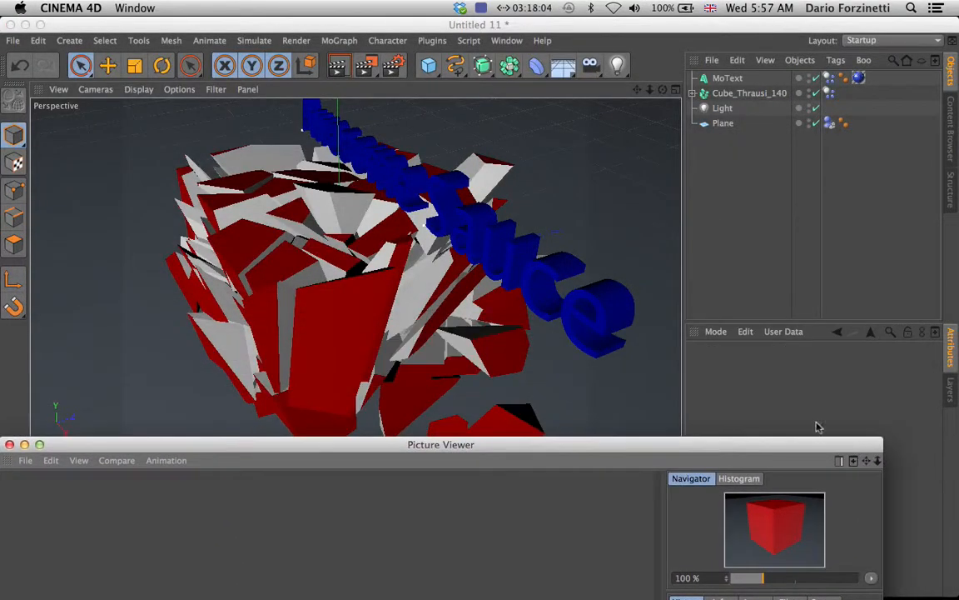
pyautogui.click(346, 71)
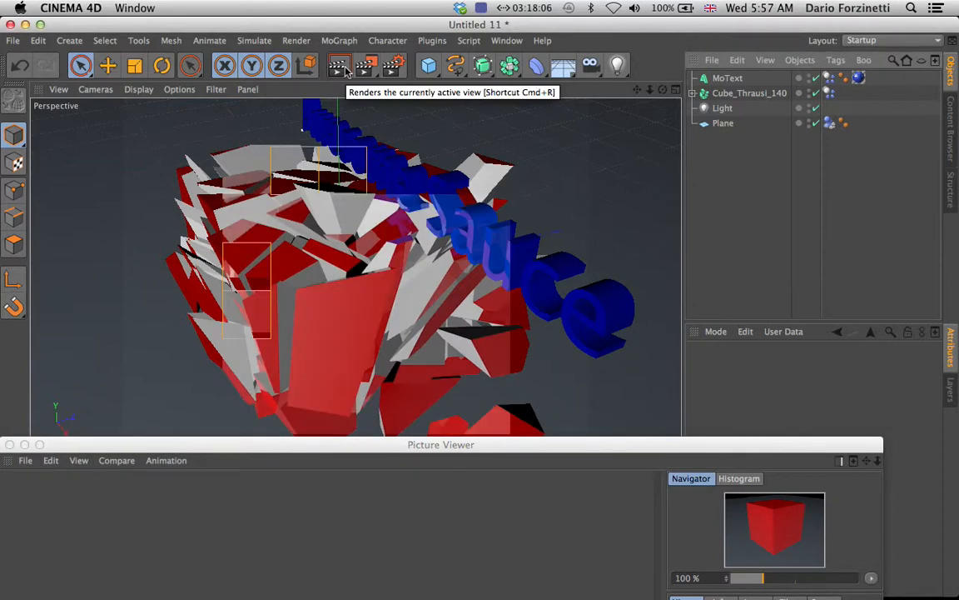
# Step: Play the rendered preview animation in the Picture Viewer and close the viewer
pyautogui.moveTo(436, 447); pyautogui.dragTo(455, 27)
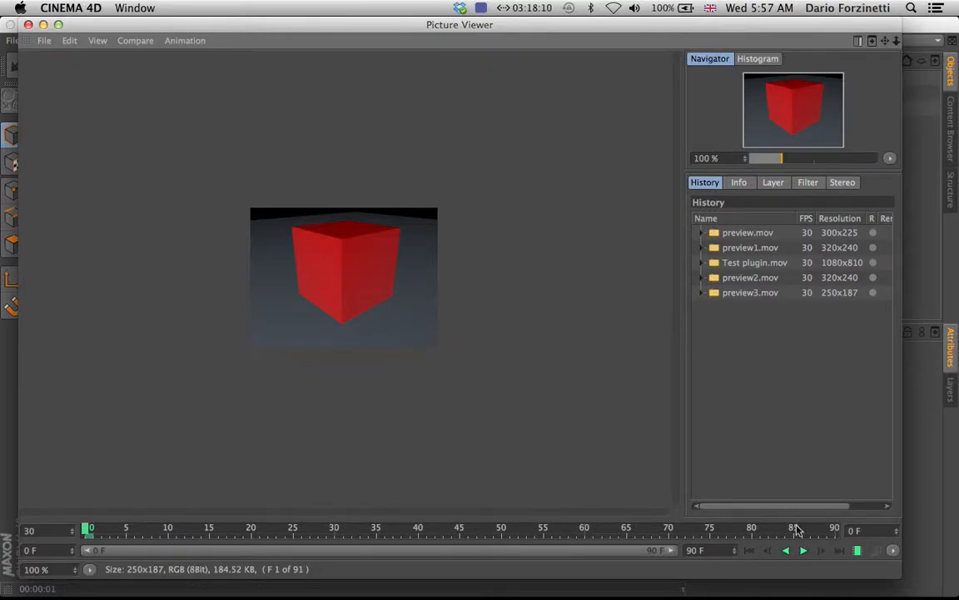
pyautogui.click(804, 550)
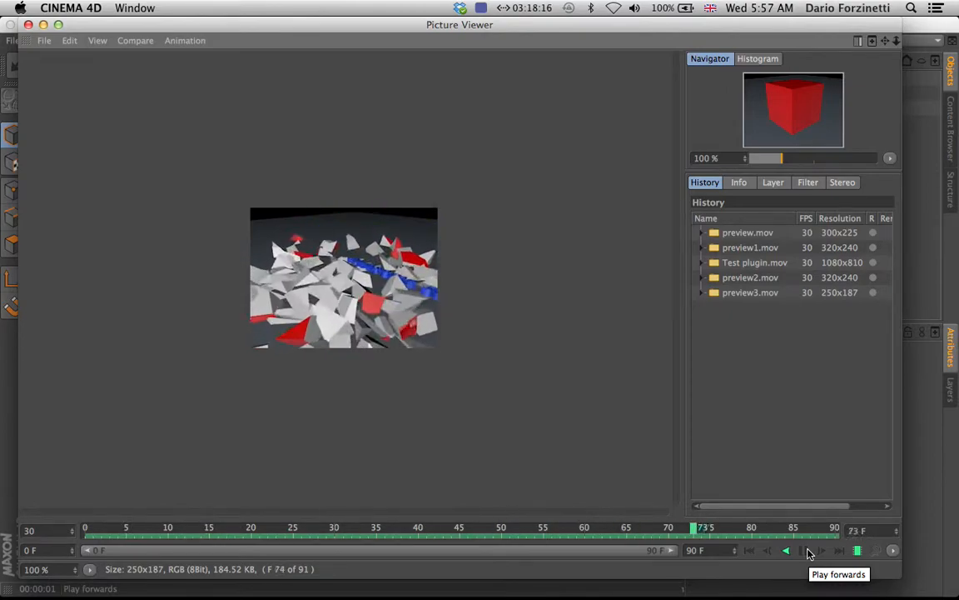
pyautogui.click(28, 25)
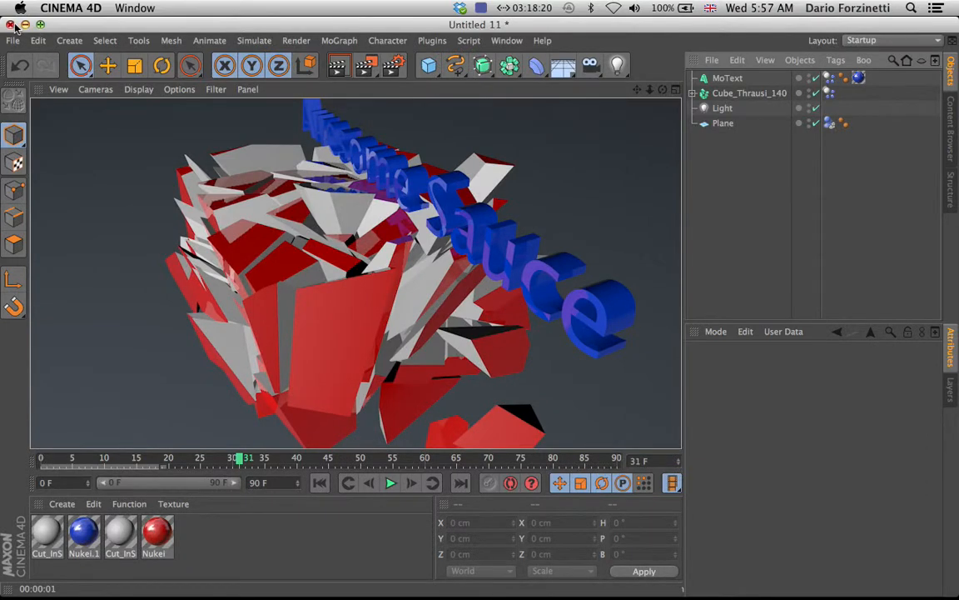
# Step: Close the Untitled 11 project, minimize the empty new project, and switch to the plugin links note in Notes
pyautogui.click(10, 24)
pyautogui.click(428, 224)
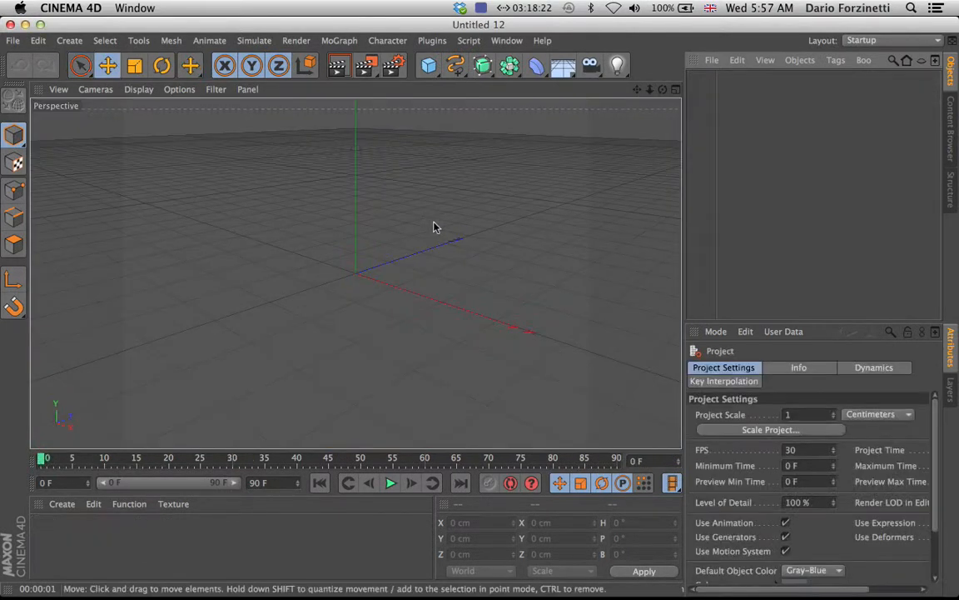
pyautogui.click(25, 24)
pyautogui.hotkey('ctrl', 'Left')
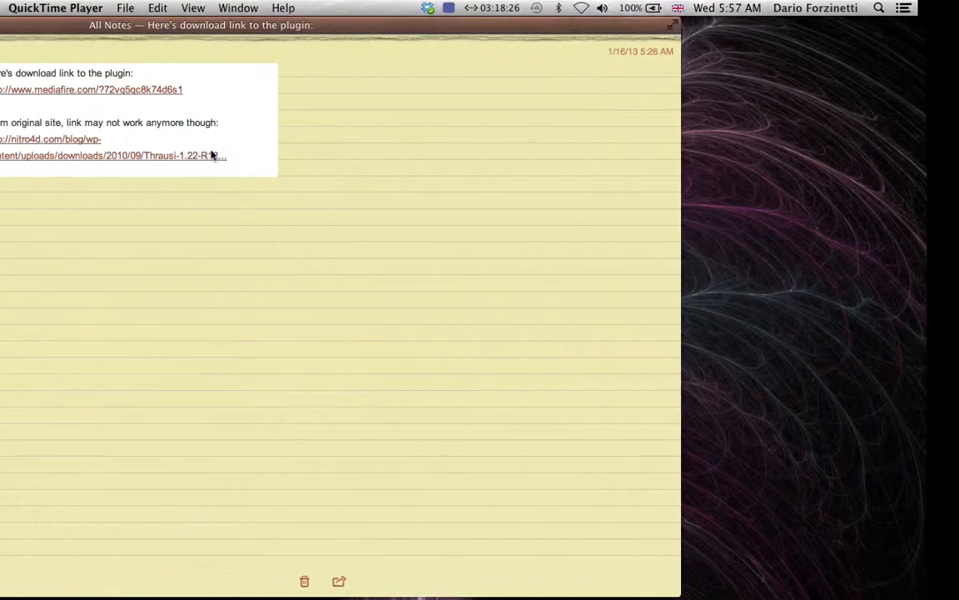
# Step: Insert seven blank lines above the plugin download links in the note
pyautogui.press('Return')
pyautogui.press('Return')
pyautogui.press('Return')
pyautogui.press('Return')
pyautogui.press('Return')
pyautogui.press('Return')
pyautogui.press('Return')
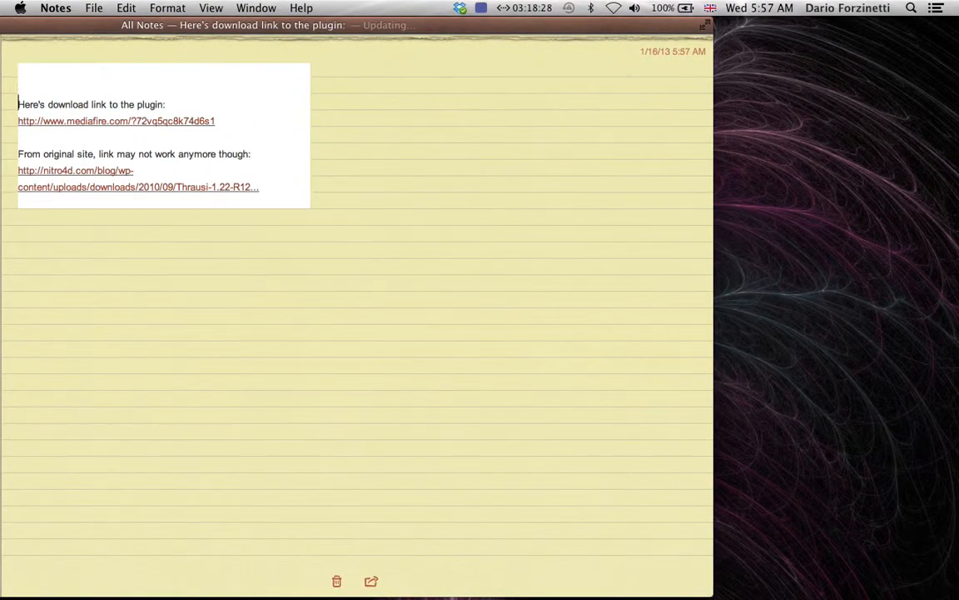
# Step: Enter the line "IS HOW TO MAKE A COLLIDING OBJECT ON CINEMA 4DXL" at the start of the note
pyautogui.click(143, 91)
pyautogui.write('I')
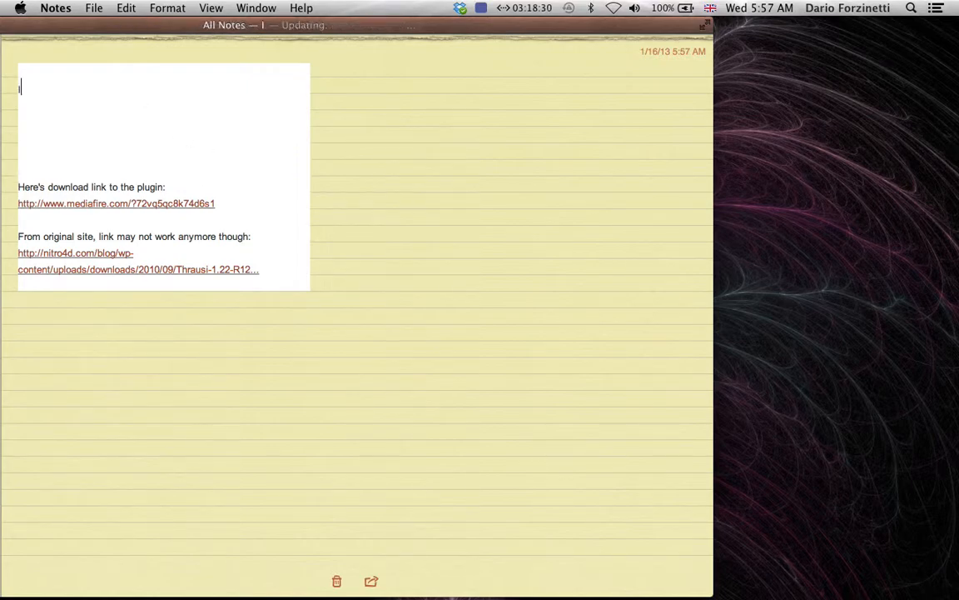
pyautogui.write('S HOW TO MAKE ')
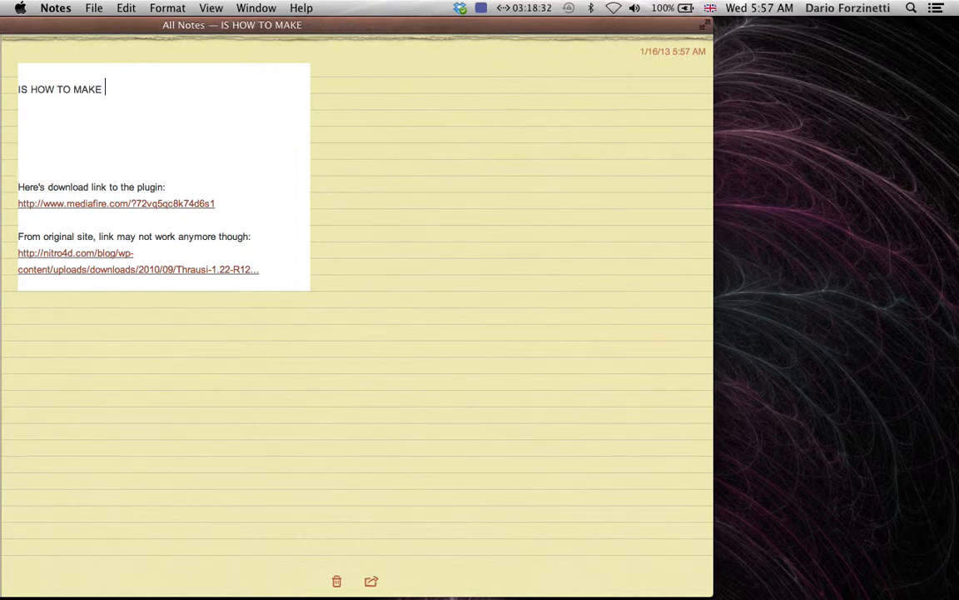
pyautogui.write('A COLLIDING OBJECT')
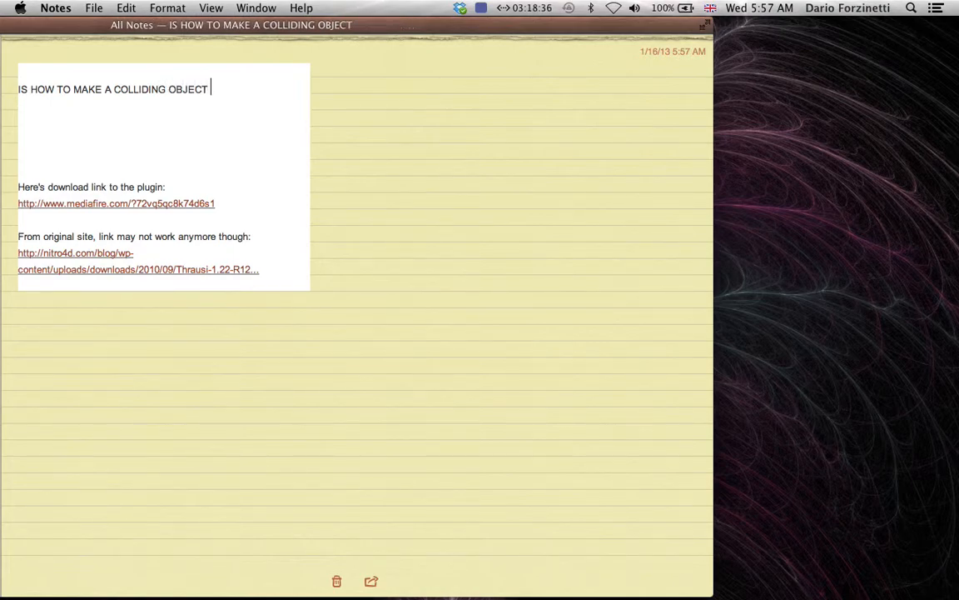
pyautogui.write(' ON CI')
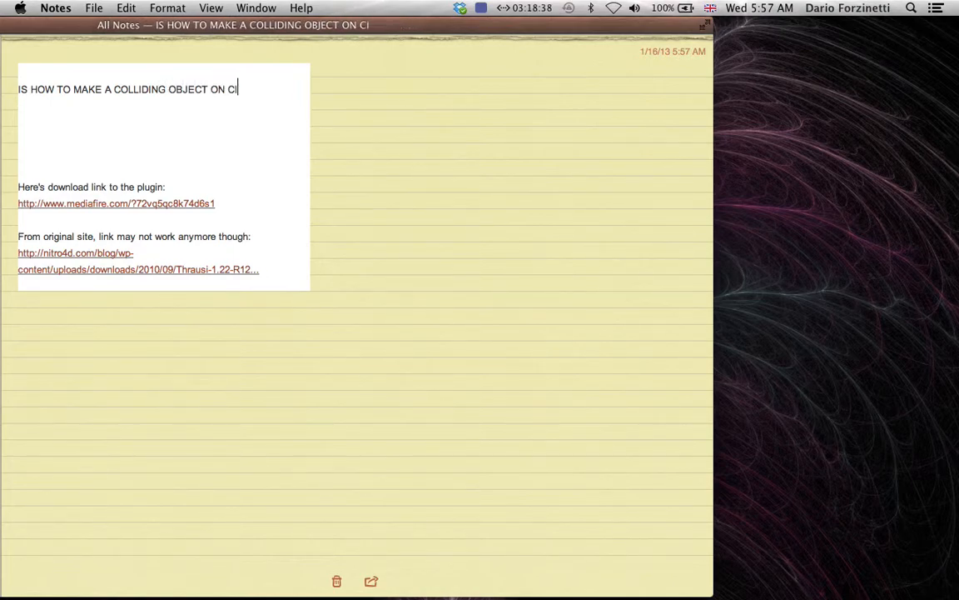
pyautogui.write('NEMA 5DX')
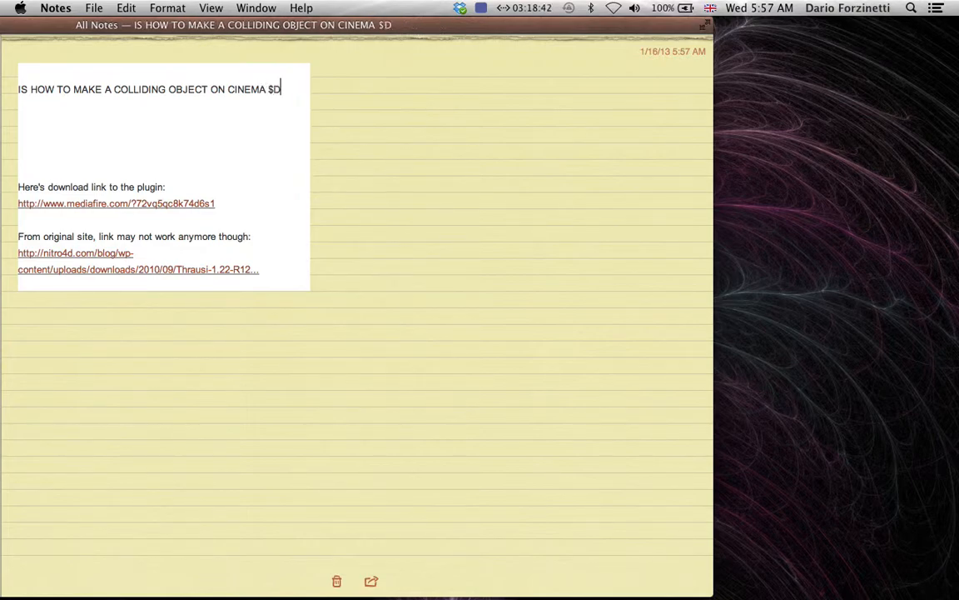
pyautogui.press('BackSpace')
pyautogui.press('BackSpace')
pyautogui.press('BackSpace')
pyautogui.write('4DXL')
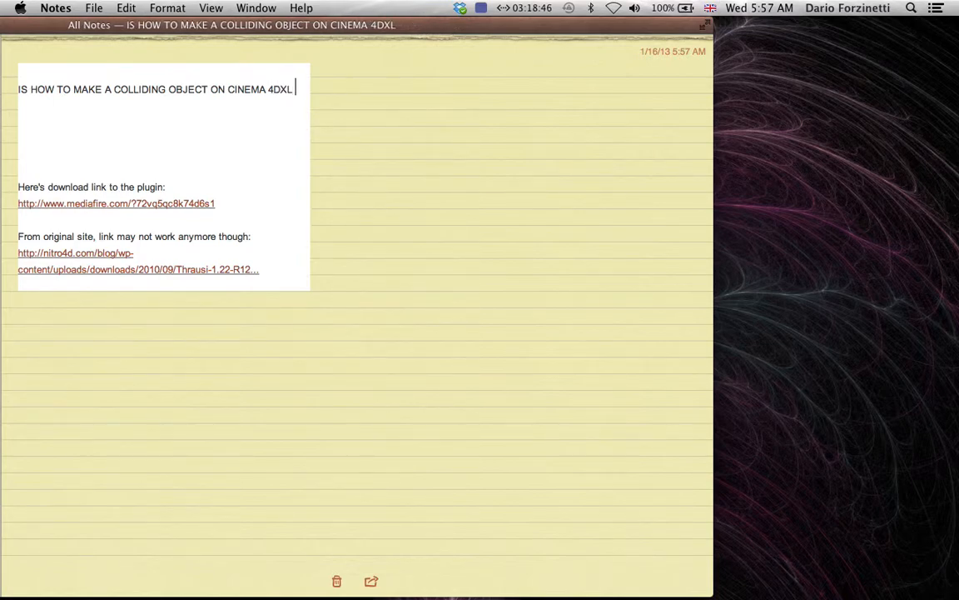
# Step: Add the line "Thank you For watching" below the note's heading, separated by blank lines
pyautogui.press('Return')
pyautogui.press('Return')
pyautogui.press('Return')
pyautogui.write('Thank you For wat')
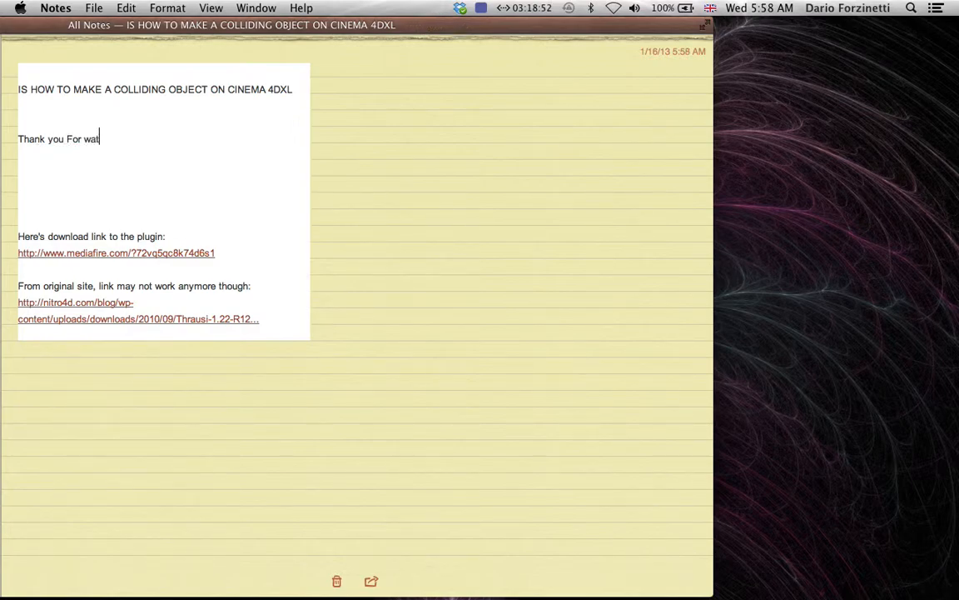
pyautogui.write('ching')
# Step: Add a "By:" line with the author's full name, and a ":)" further below it
pyautogui.press('Return')
pyautogui.press('Return')
pyautogui.write('By: Dario Forzine')
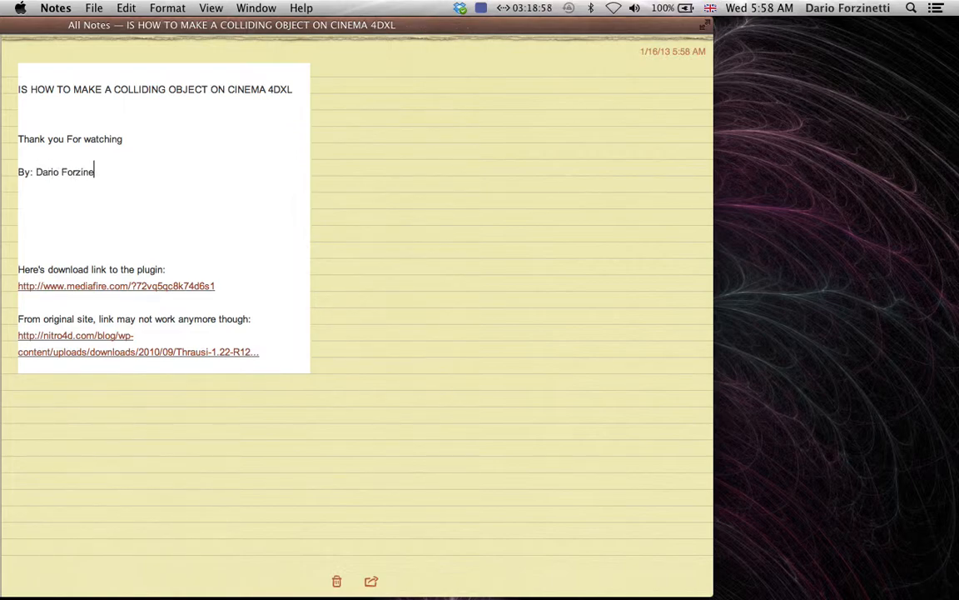
pyautogui.press('Return')
pyautogui.press('Return')
pyautogui.press('Return')
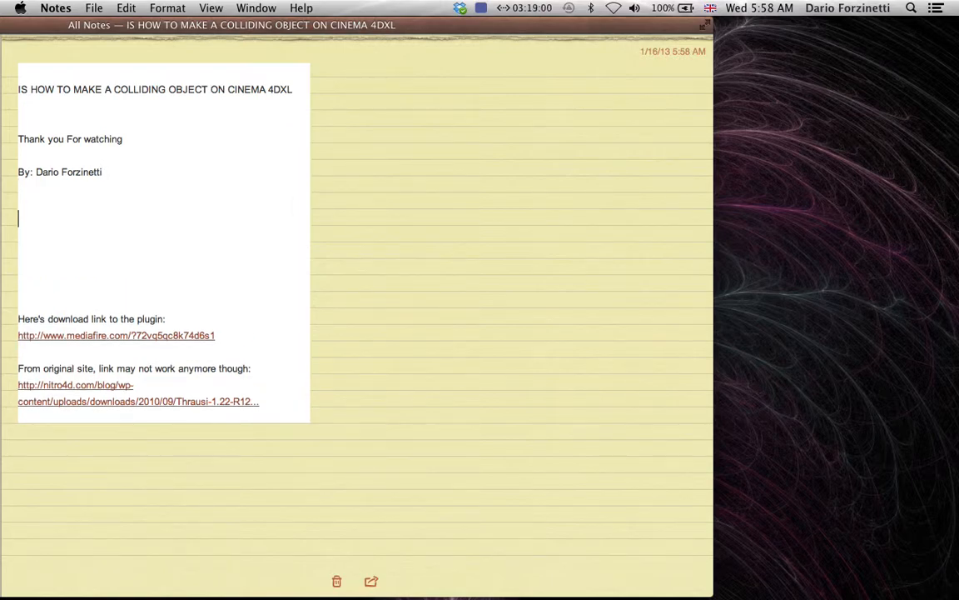
pyautogui.write(':)')
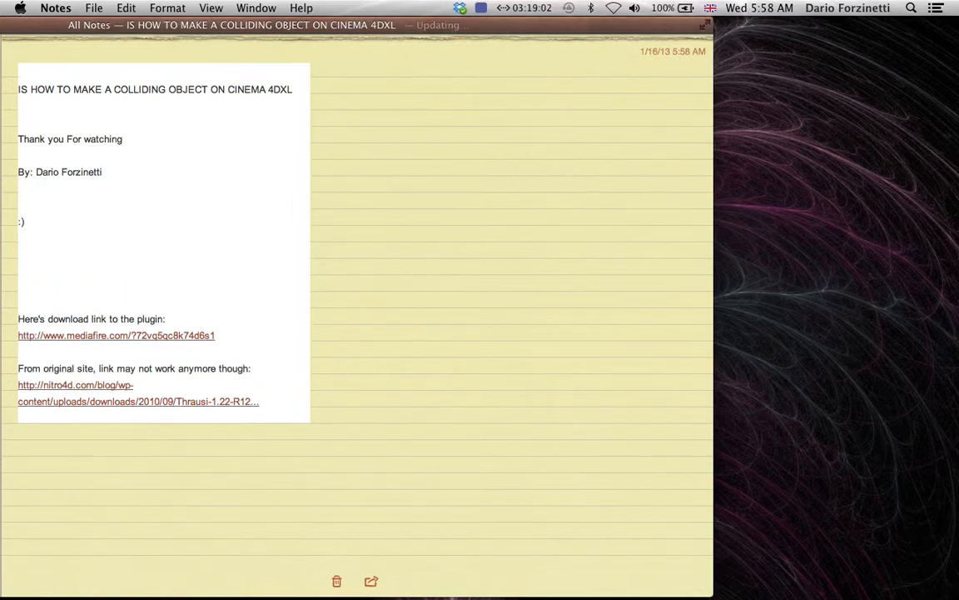